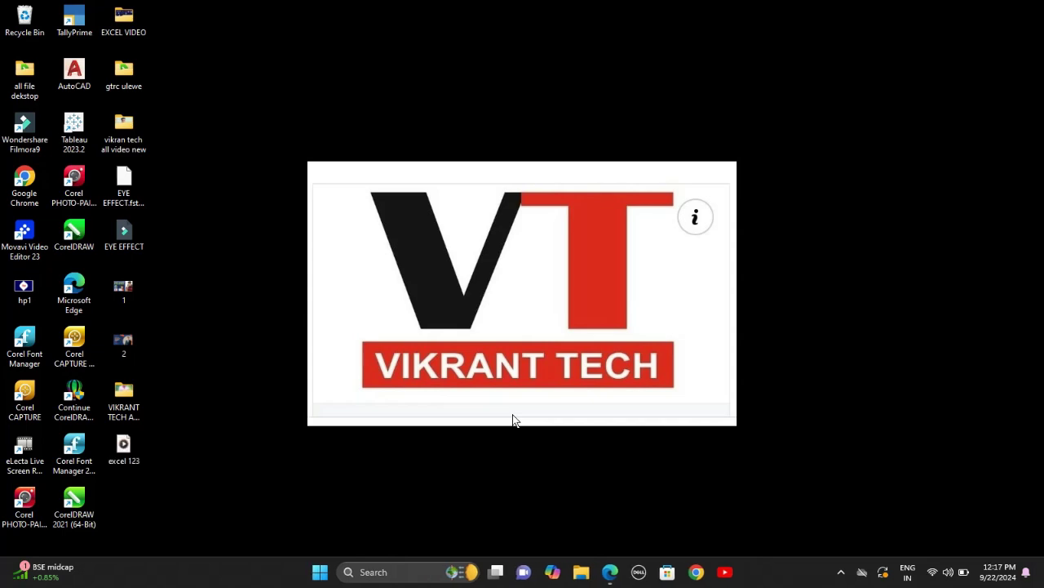
Step: Launch Excel from the Run prompt, dismiss the activation notice, and create a blank workbook
key("super+r")
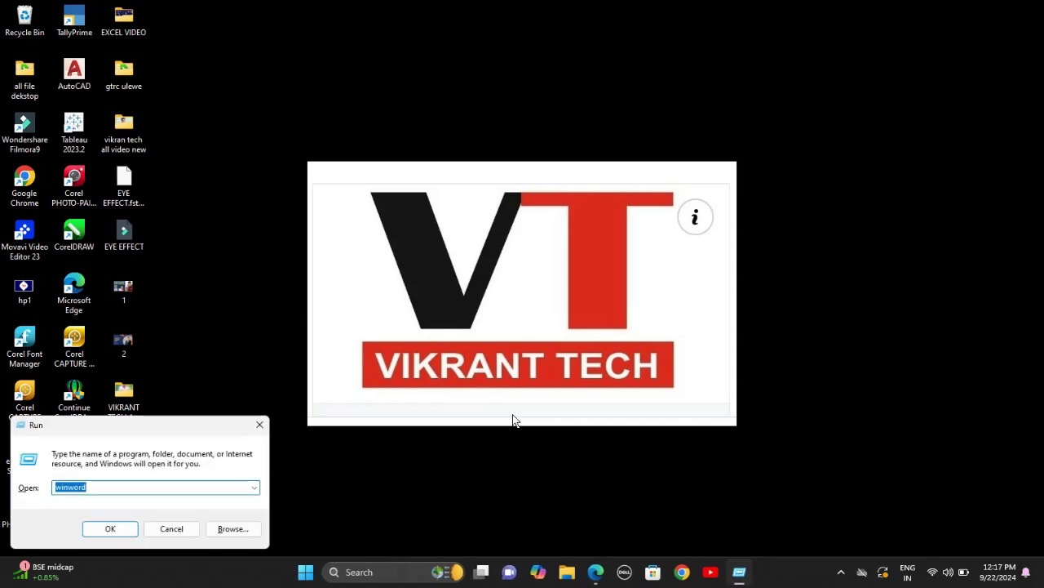
type("exc")
key("Down")
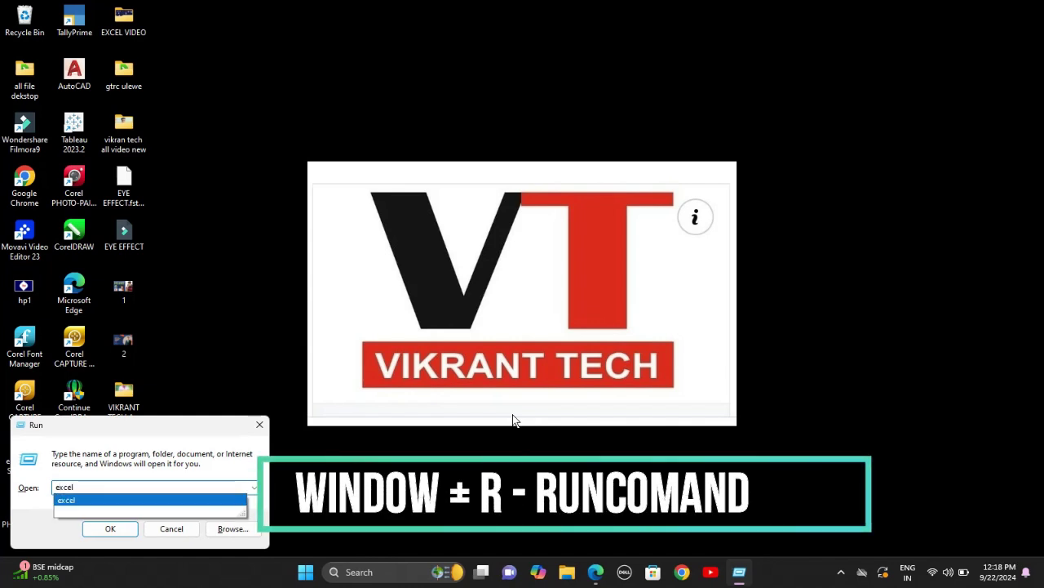
key("Return")
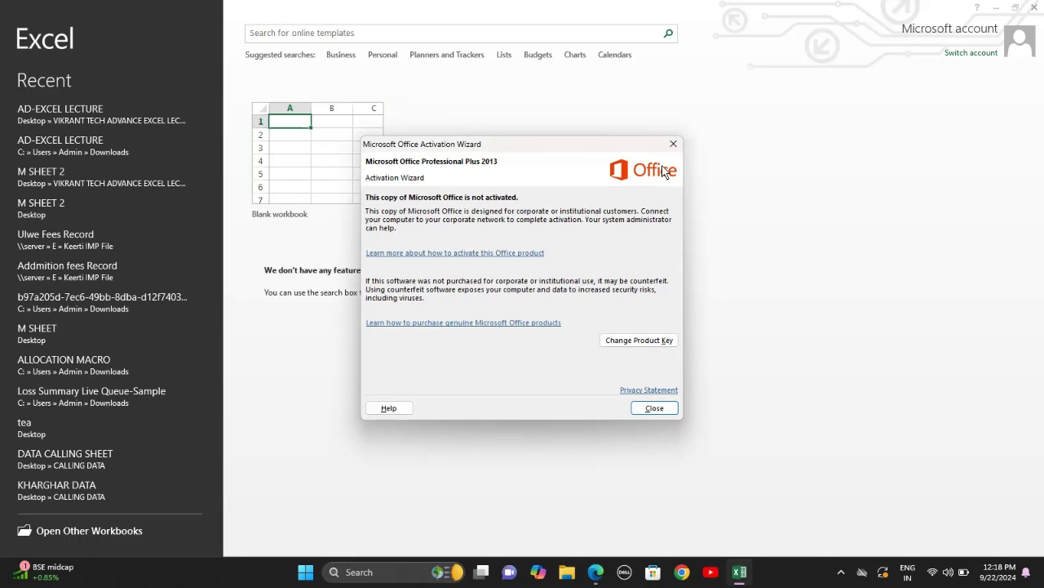
left_click(674, 144)
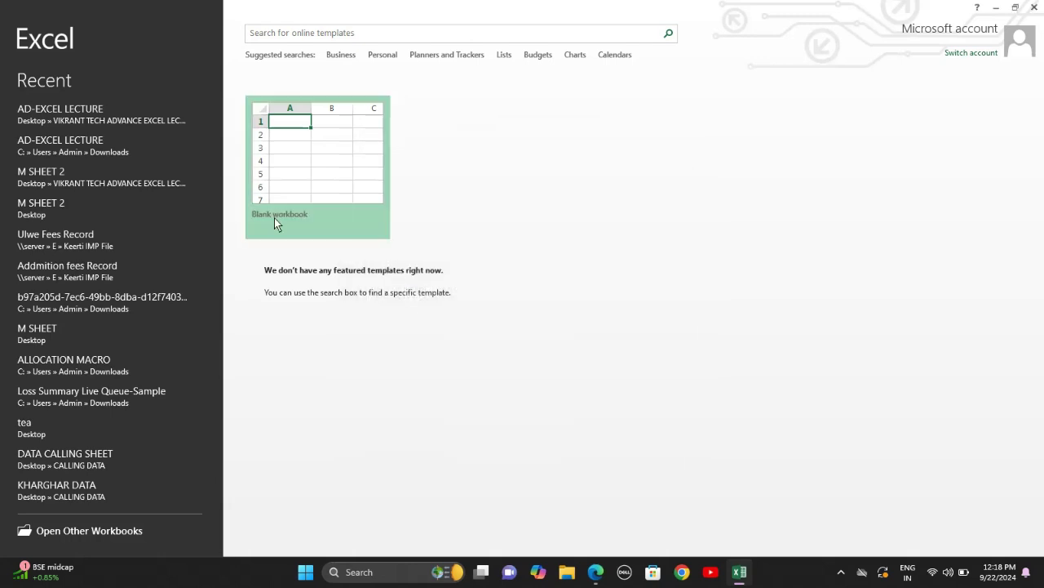
left_click(317, 155)
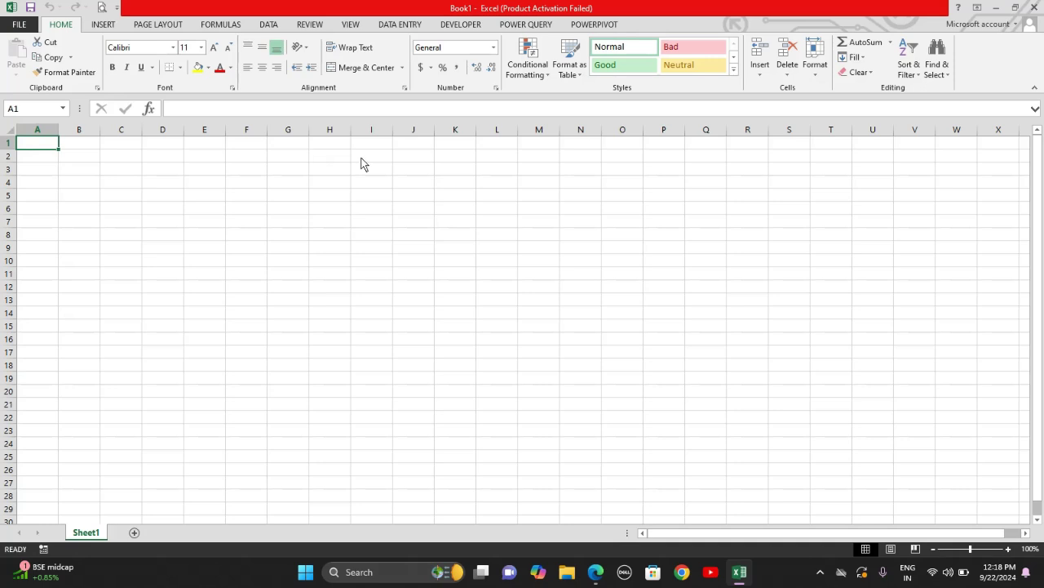
Step: Zoom the sheet in to 160%
left_click(1008, 548)
left_click(1009, 548)
left_click(1009, 548)
left_click(1009, 548)
left_click(1009, 549)
left_click(1009, 549)
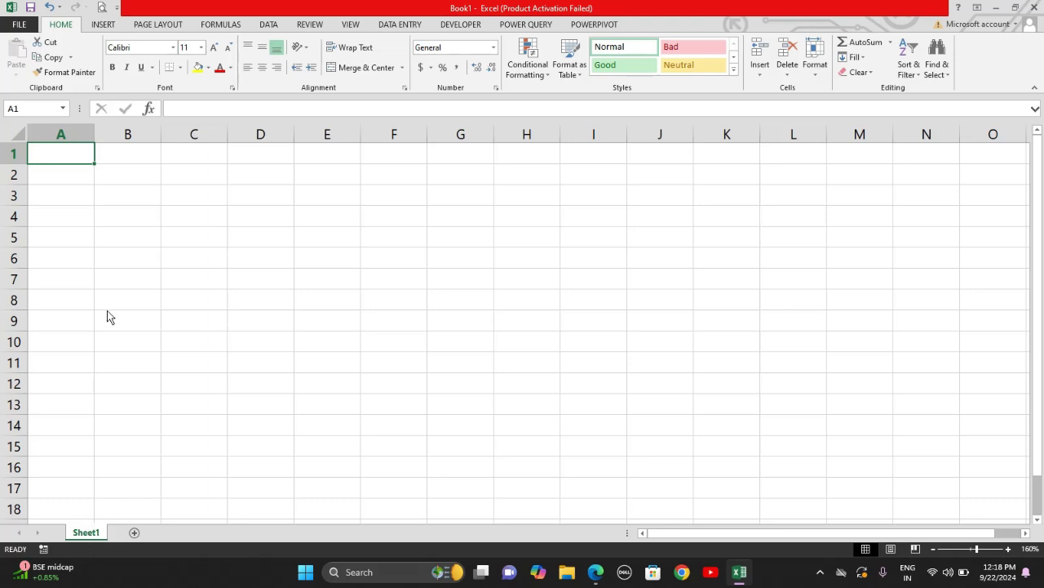
Step: Uncheck 'Show sheet tabs' on the Advanced page of Excel Options and apply
left_click(18, 25)
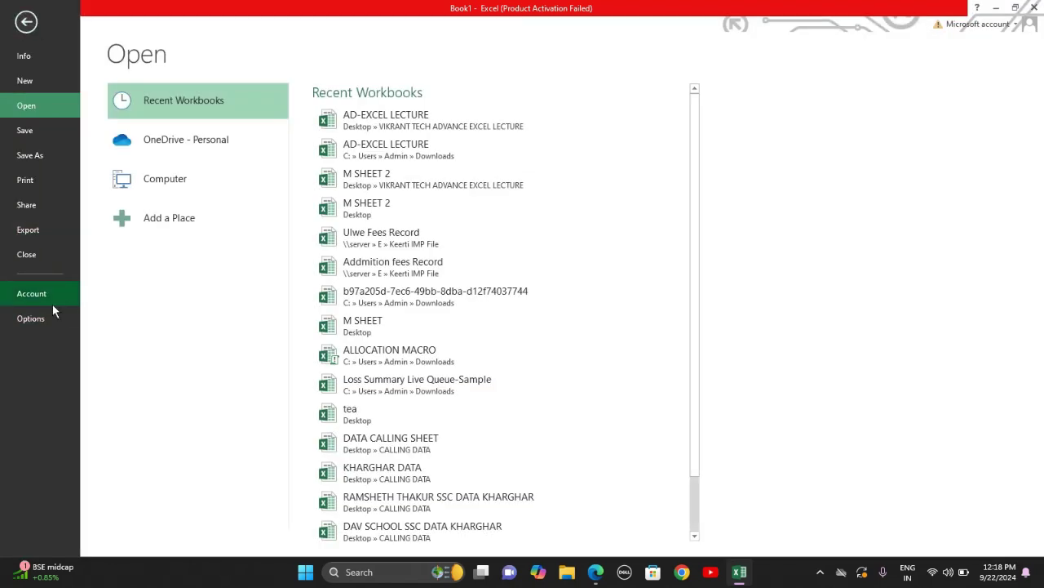
left_click(38, 319)
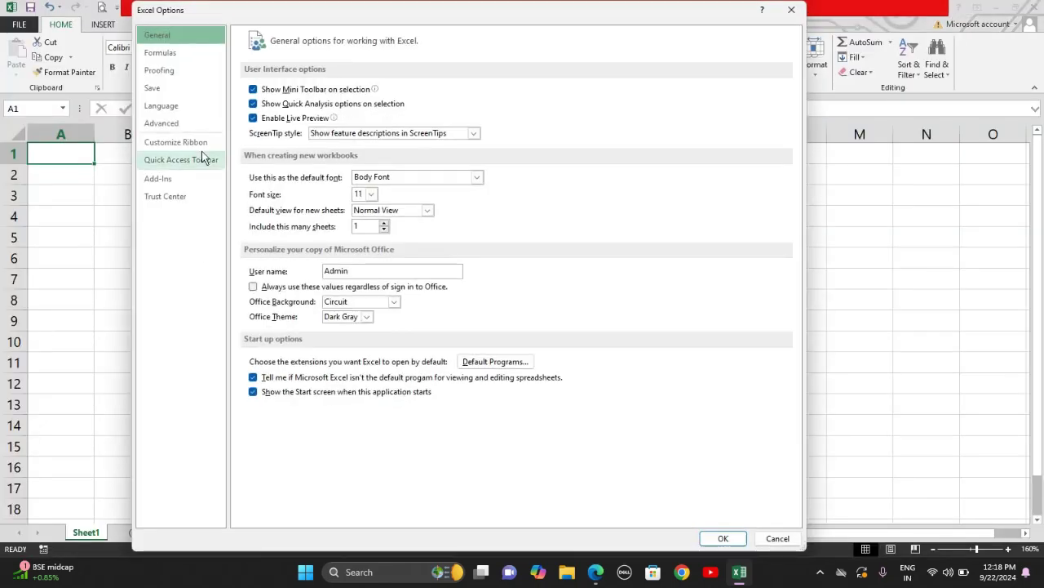
left_click(173, 124)
scroll(776, 279, "down", 10)
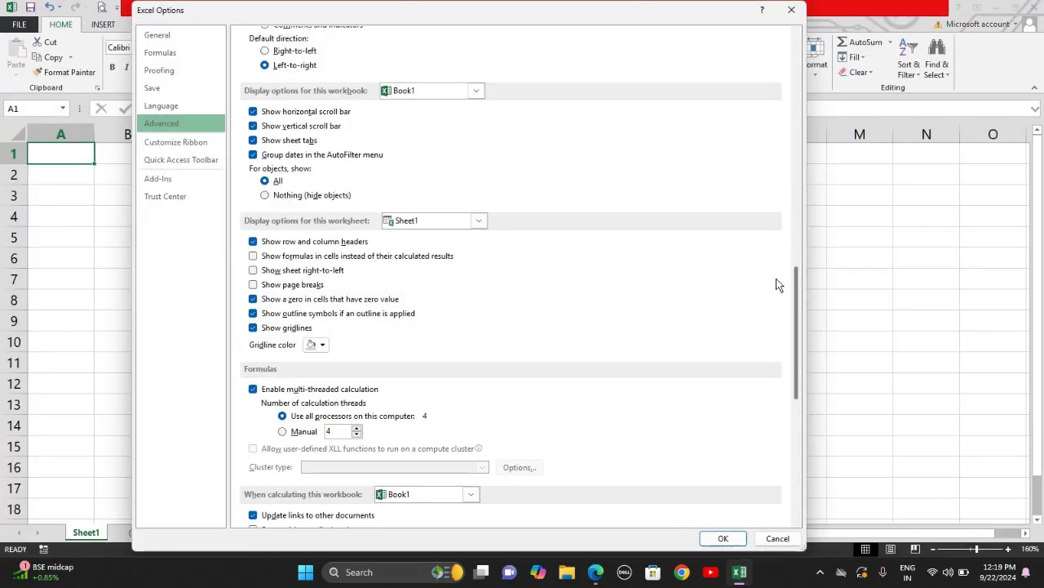
scroll(776, 279, "up", 2)
scroll(776, 266, "up", 1)
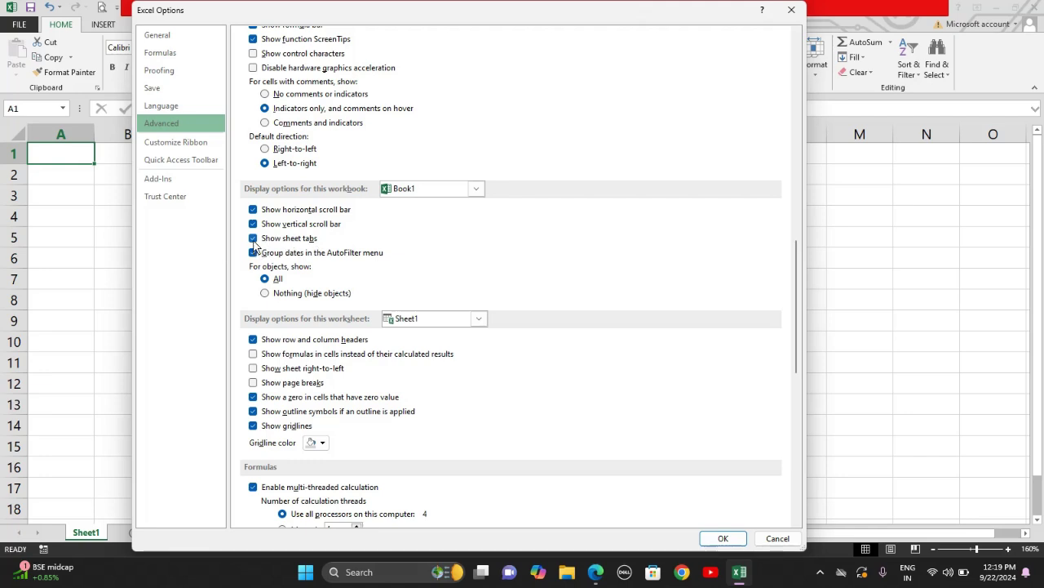
left_click(254, 240)
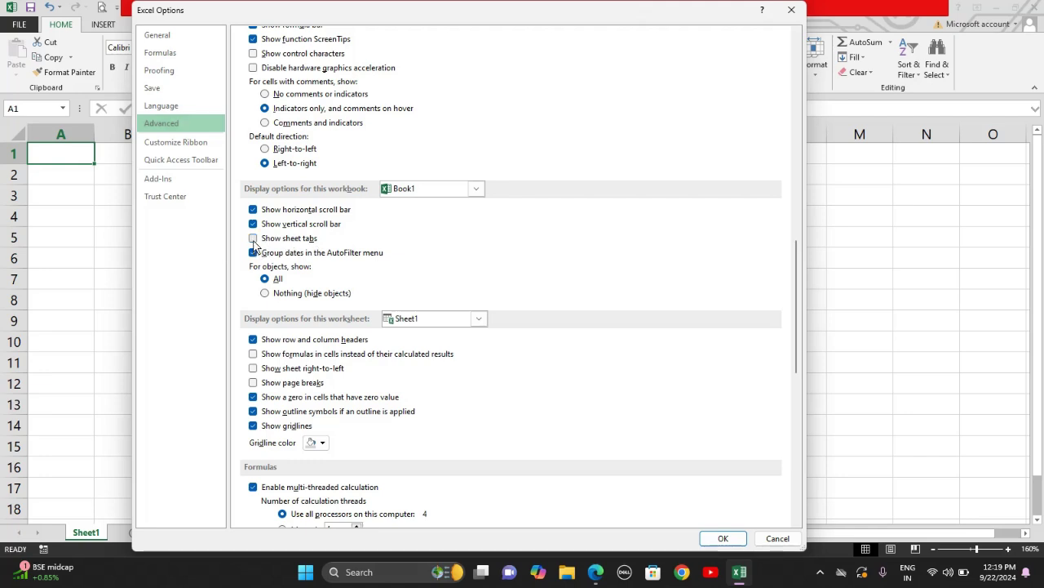
left_click(721, 538)
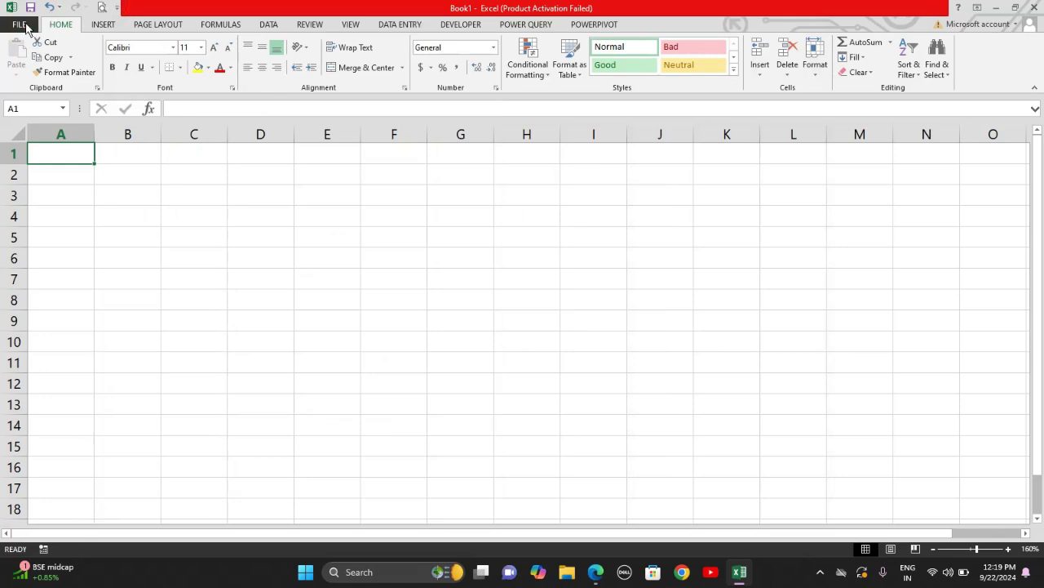
Step: Re-check 'Show sheet tabs' in the Advanced options and confirm with OK
left_click(25, 25)
left_click(41, 319)
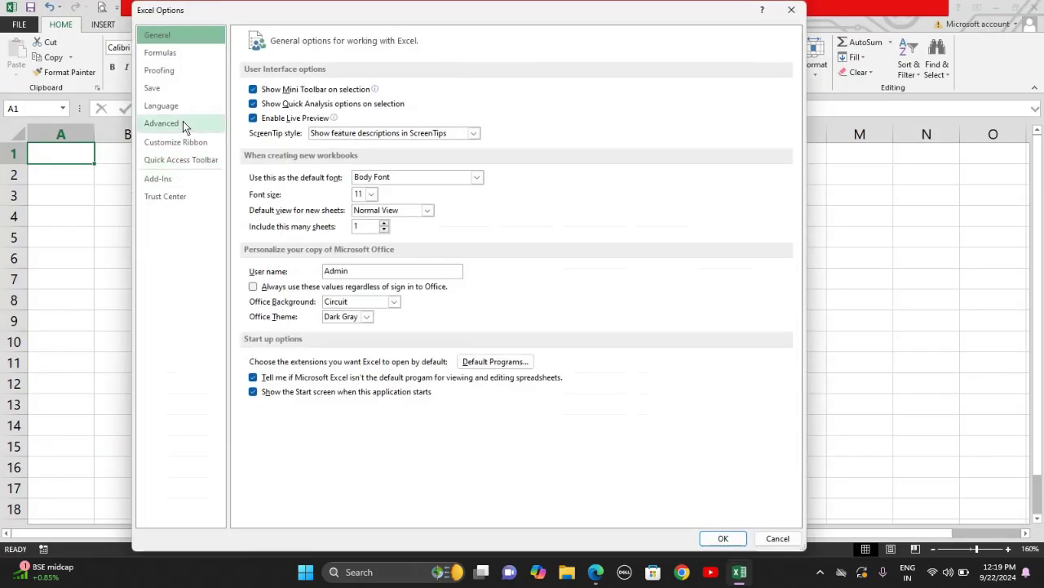
left_click(183, 120)
left_click_drag(795, 68, 785, 255)
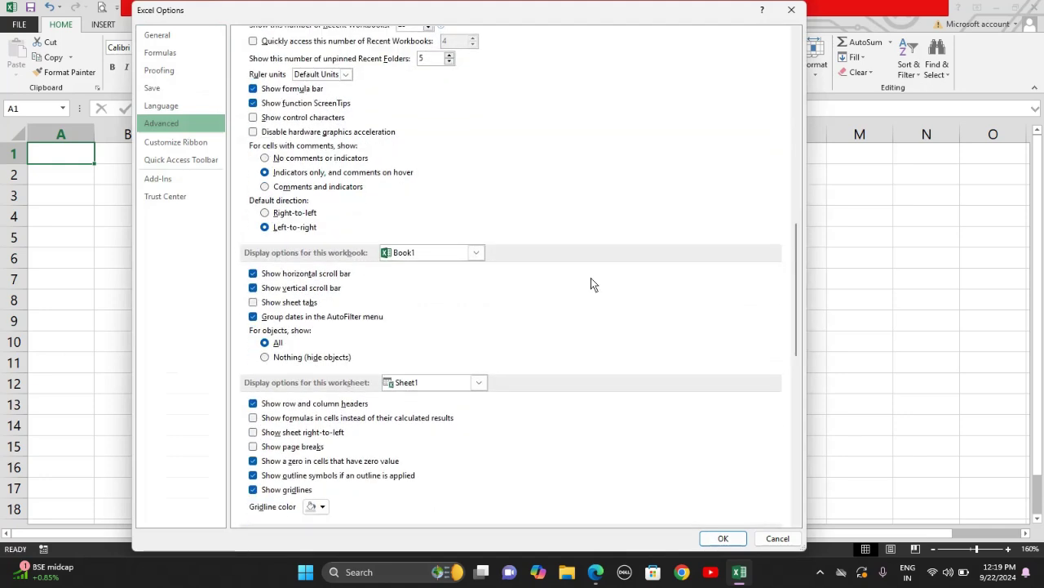
left_click(254, 303)
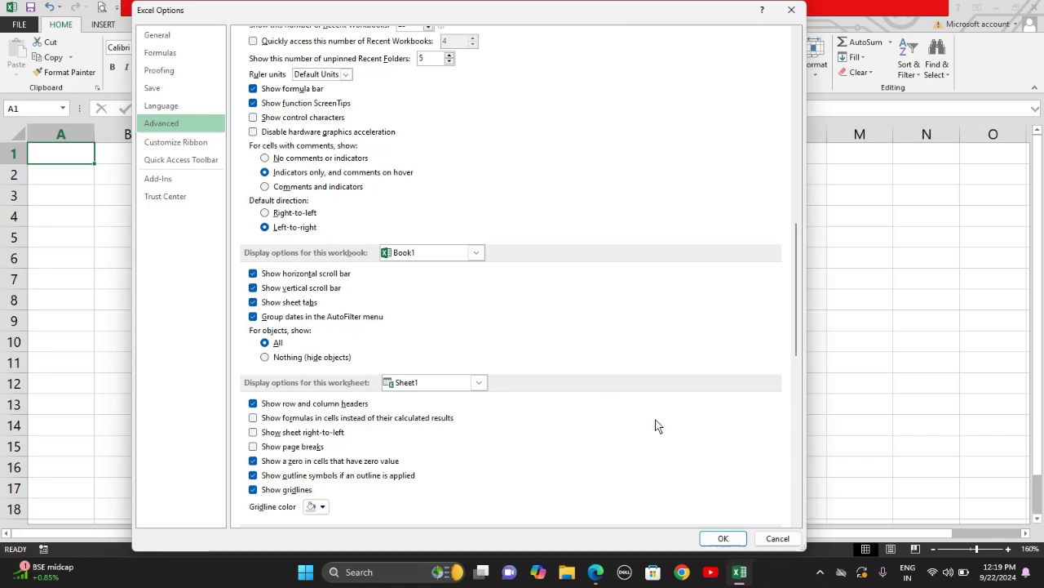
left_click(723, 539)
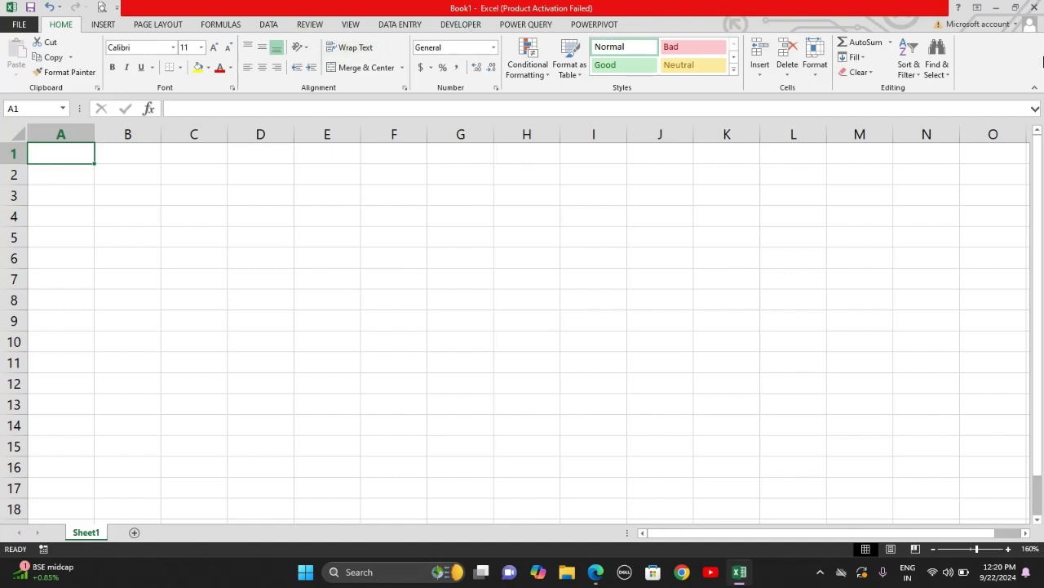
left_click(979, 9)
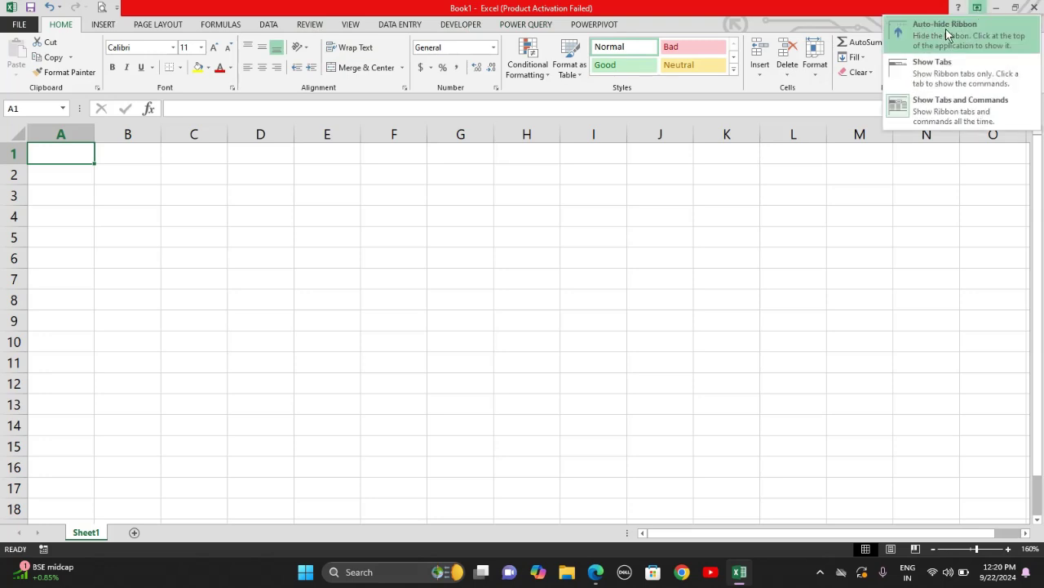
left_click(946, 33)
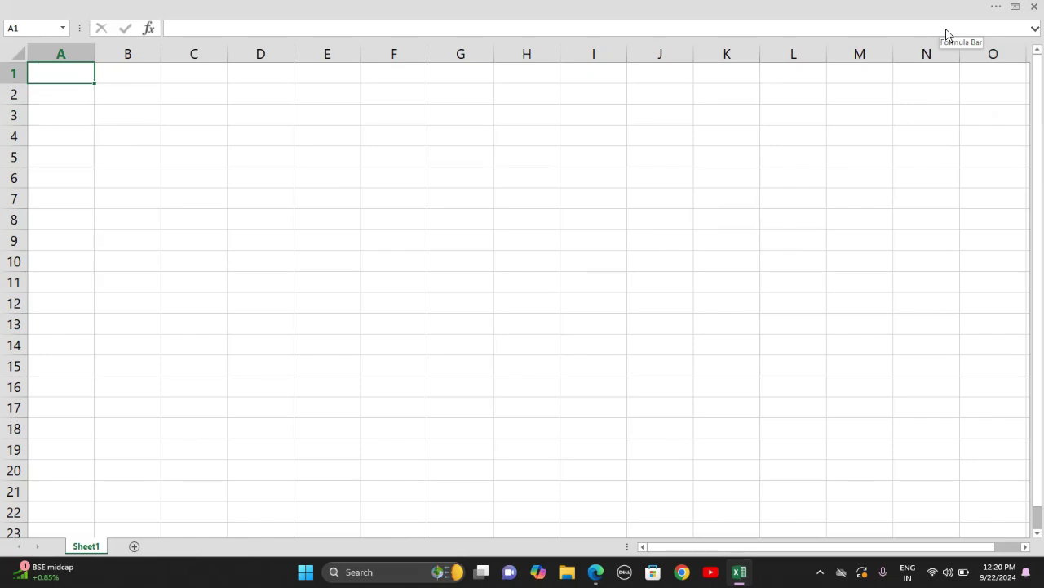
left_click(1016, 8)
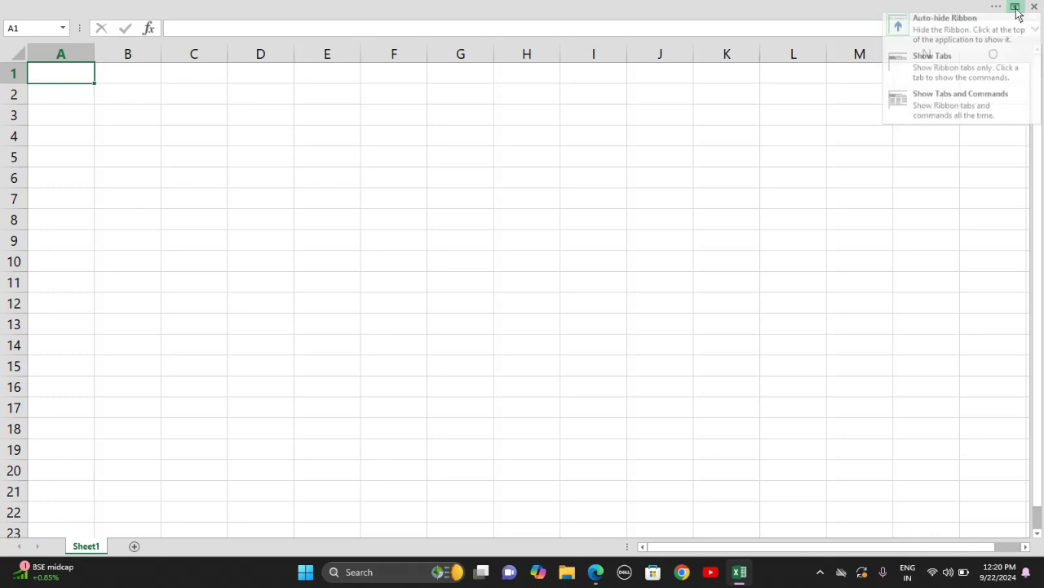
left_click(940, 111)
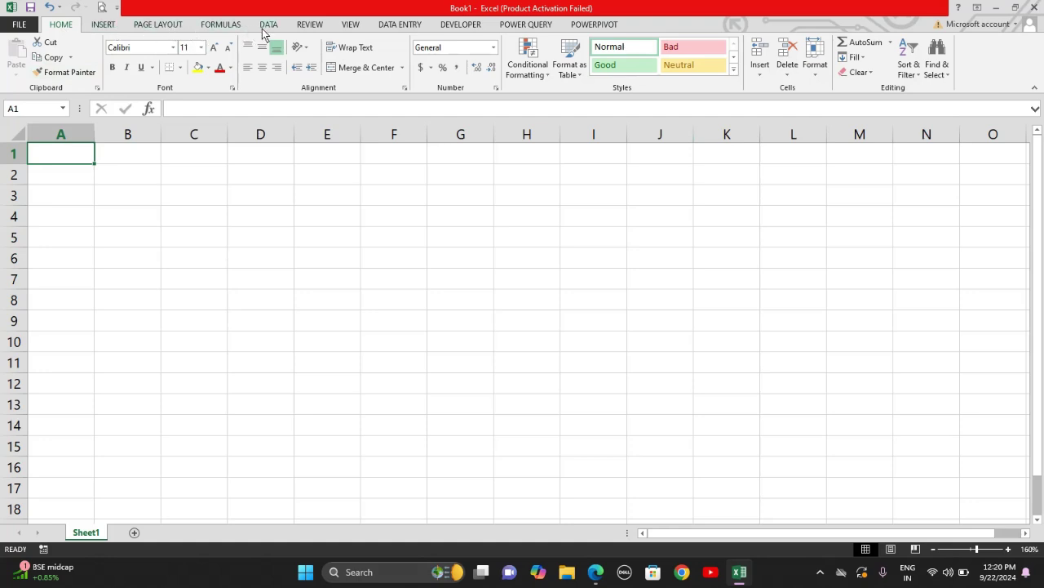
double_click(61, 25)
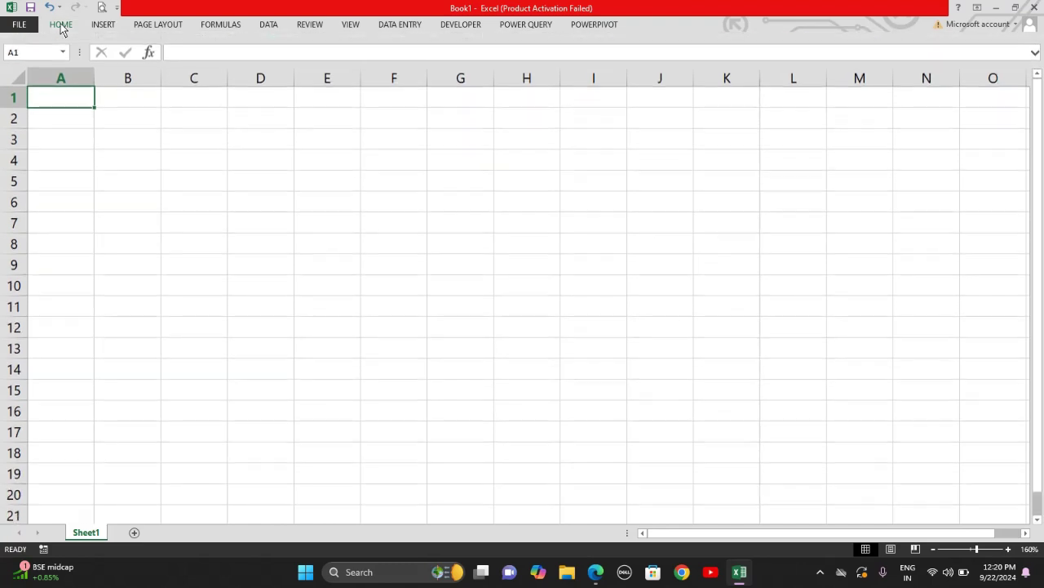
double_click(61, 26)
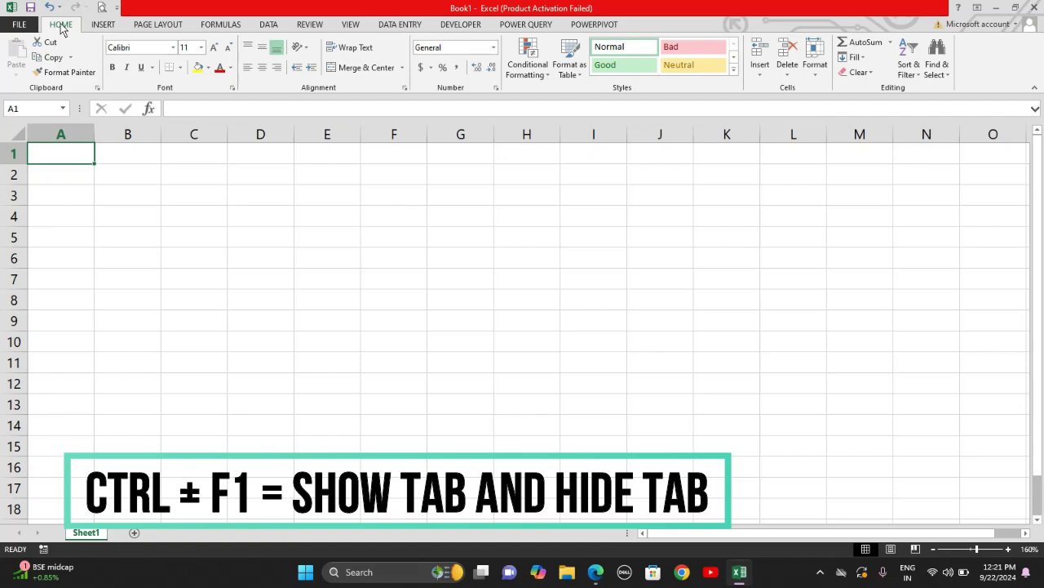
key("XF86AudioMute")
key("ctrl+F1")
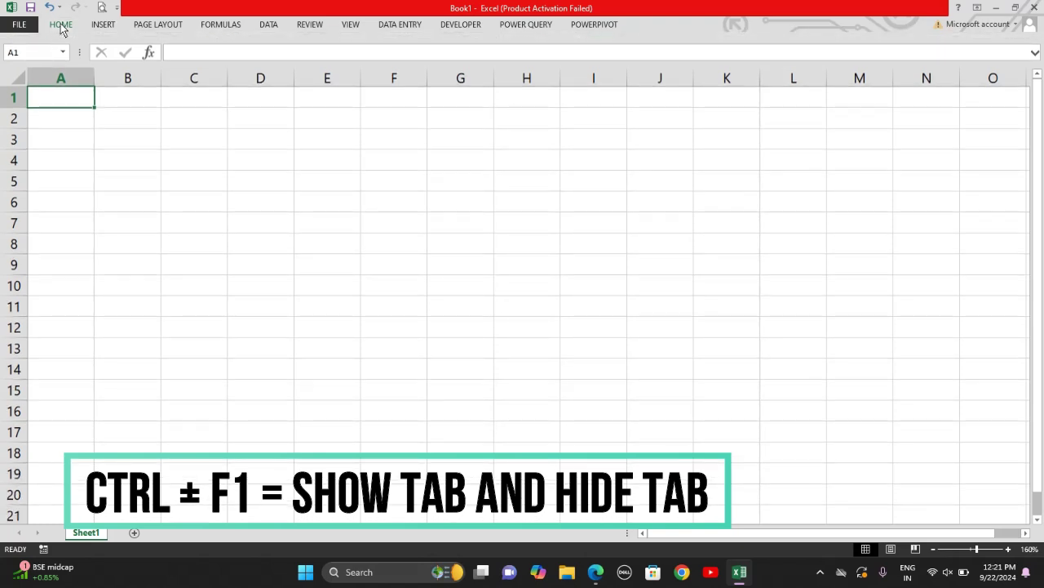
key("ctrl+F1")
key("ctrl+F1")
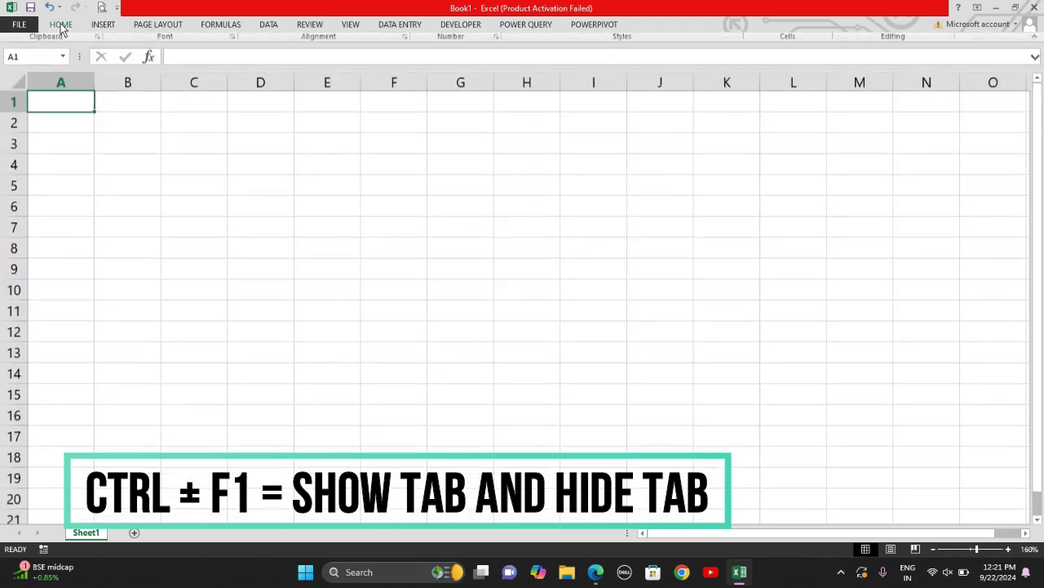
key("ctrl+F1")
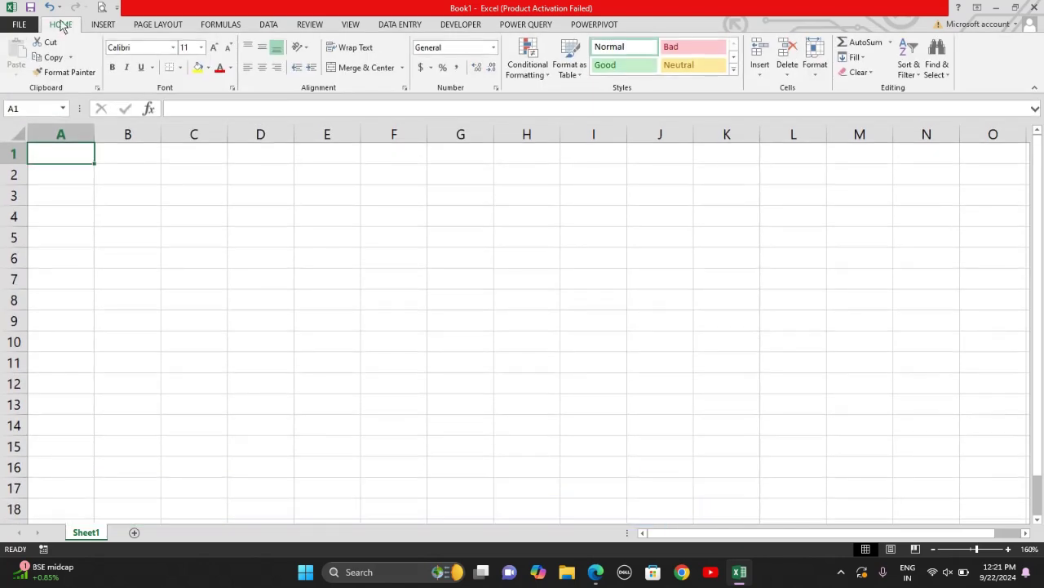
key("ctrl+F1")
key("ctrl+F1")
Step: Turn on R1C1 reference style in the Formulas options and apply it
left_click(20, 26)
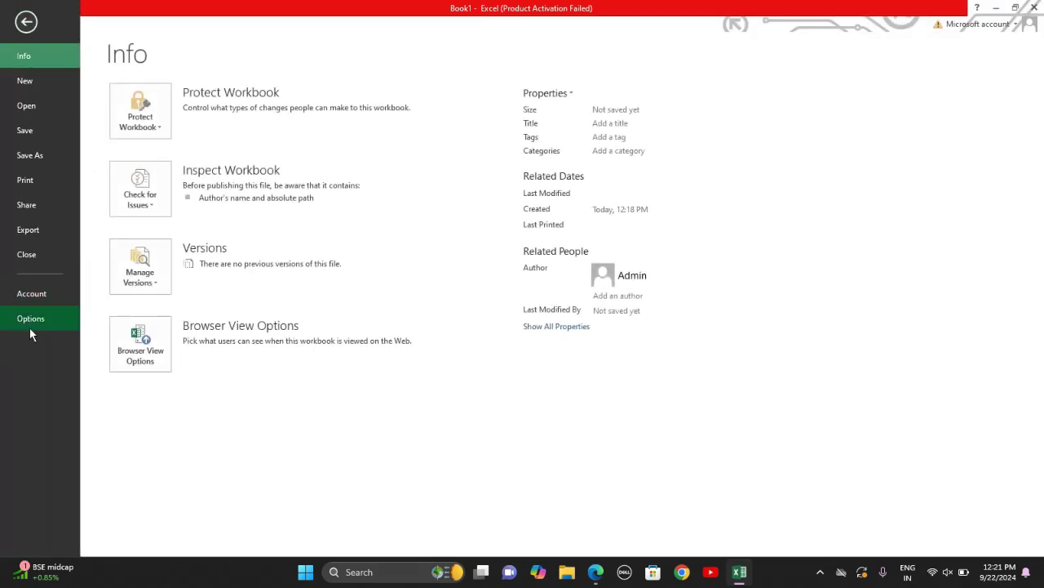
left_click(33, 318)
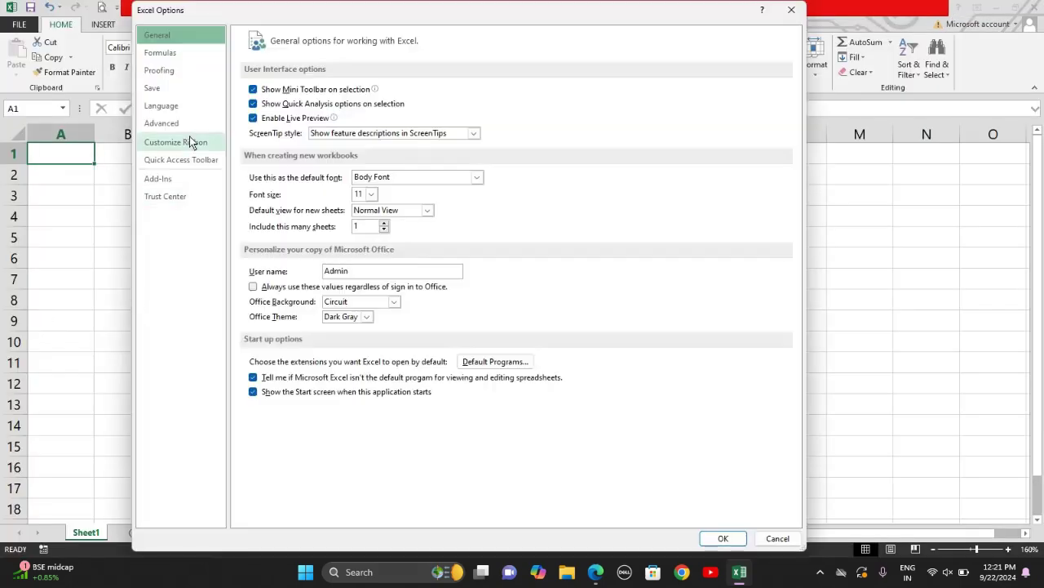
left_click(163, 53)
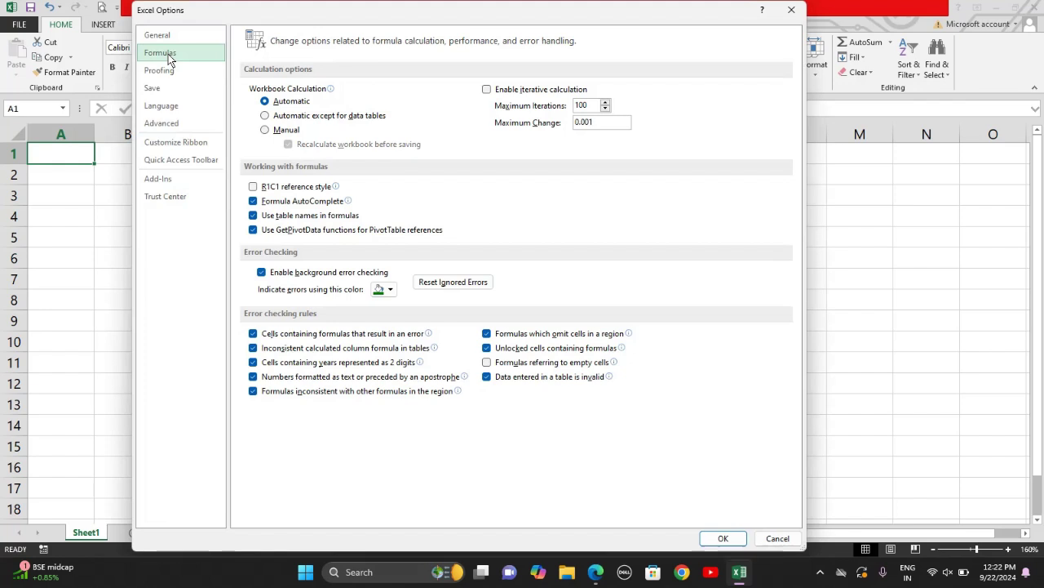
left_click(253, 188)
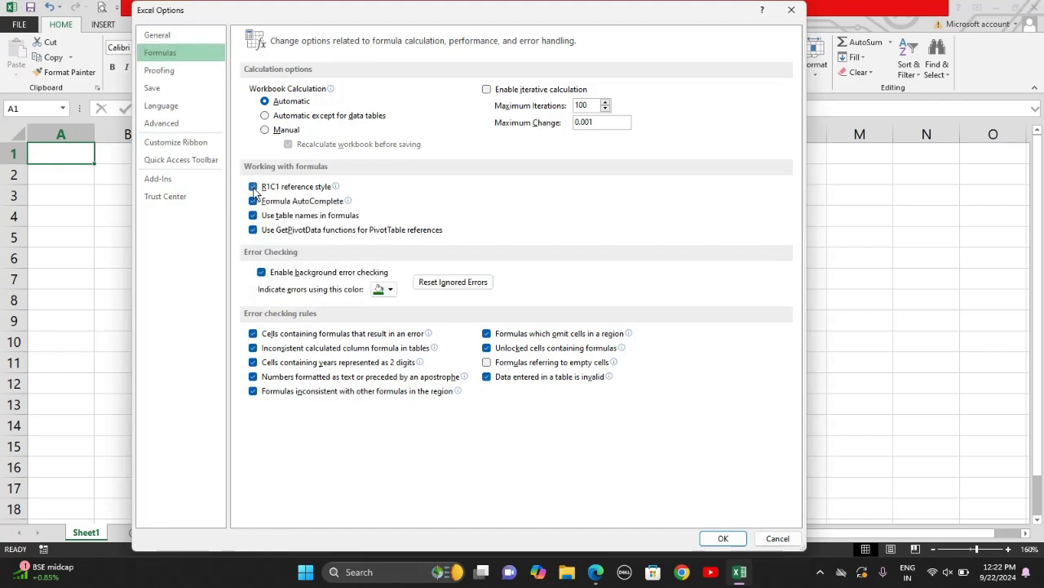
left_click(723, 538)
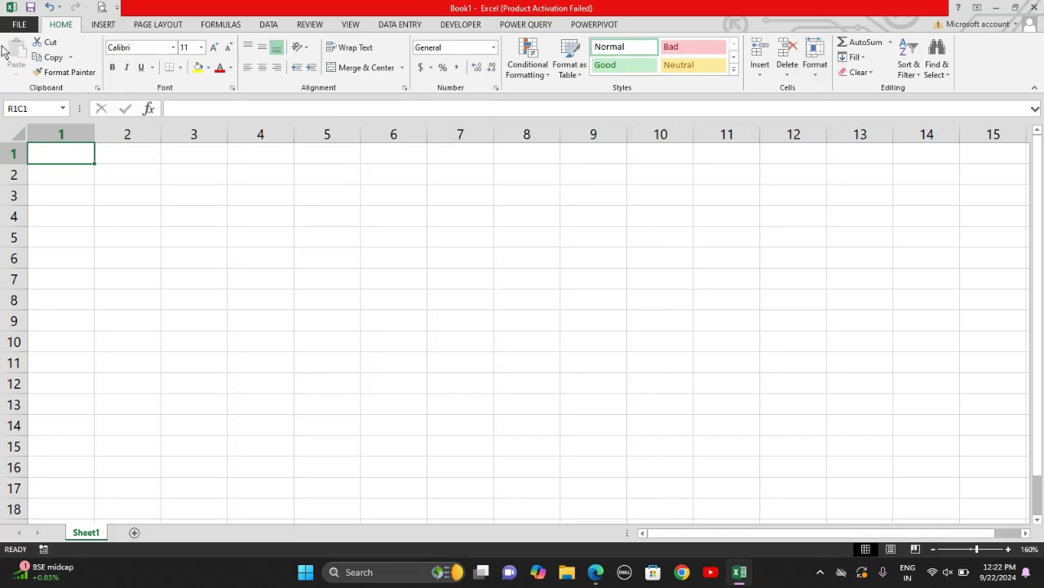
left_click(19, 23)
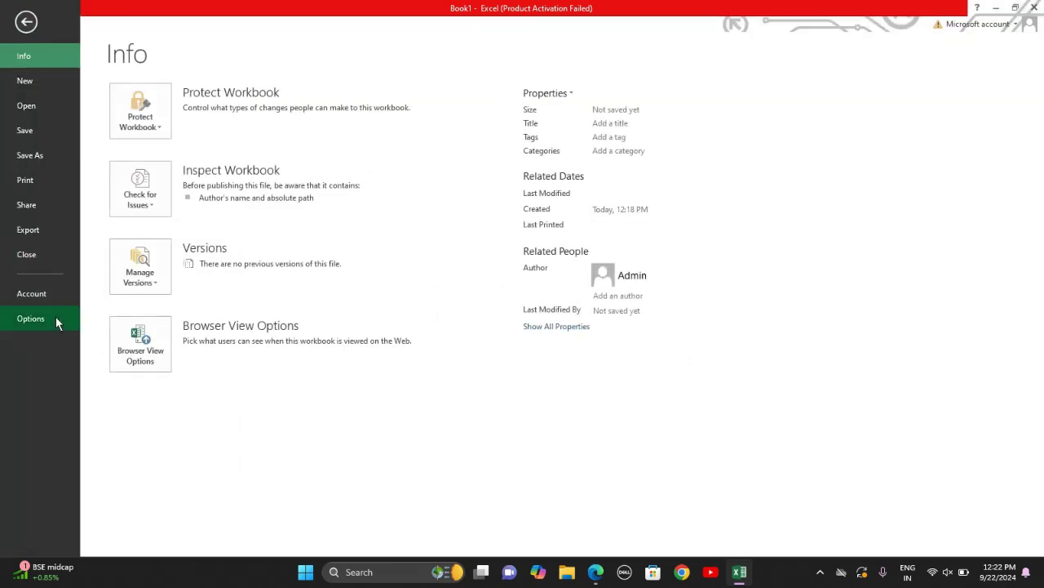
Step: Uncheck R1C1 reference style in the Formulas options to restore lettered columns
left_click(55, 317)
left_click(164, 55)
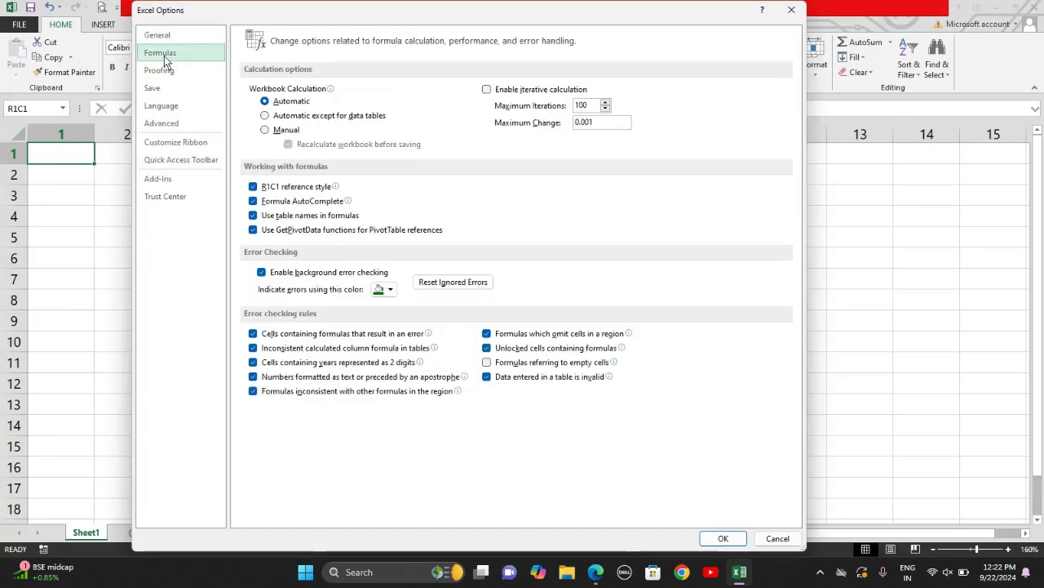
left_click(256, 189)
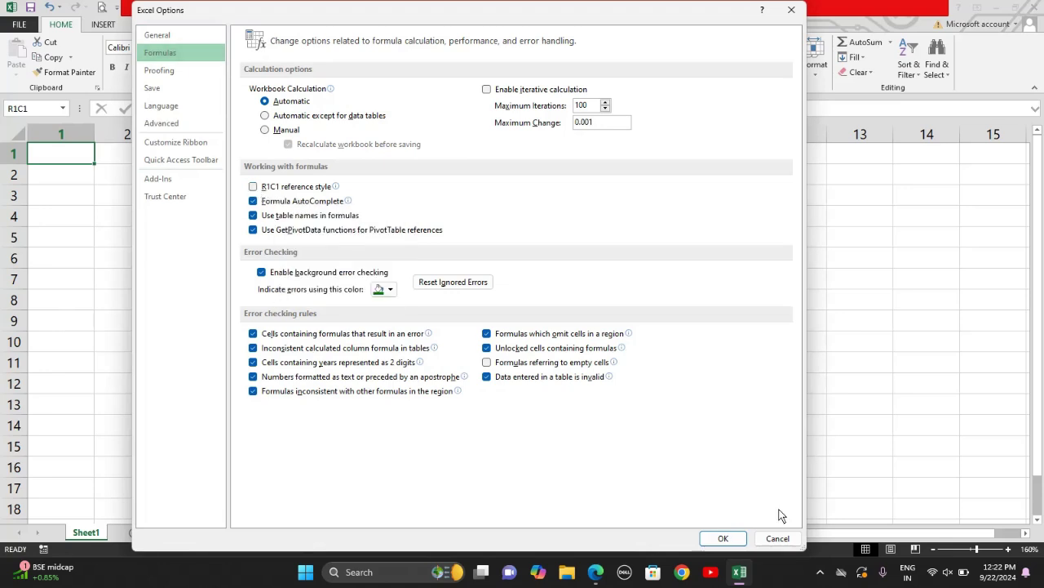
left_click(722, 538)
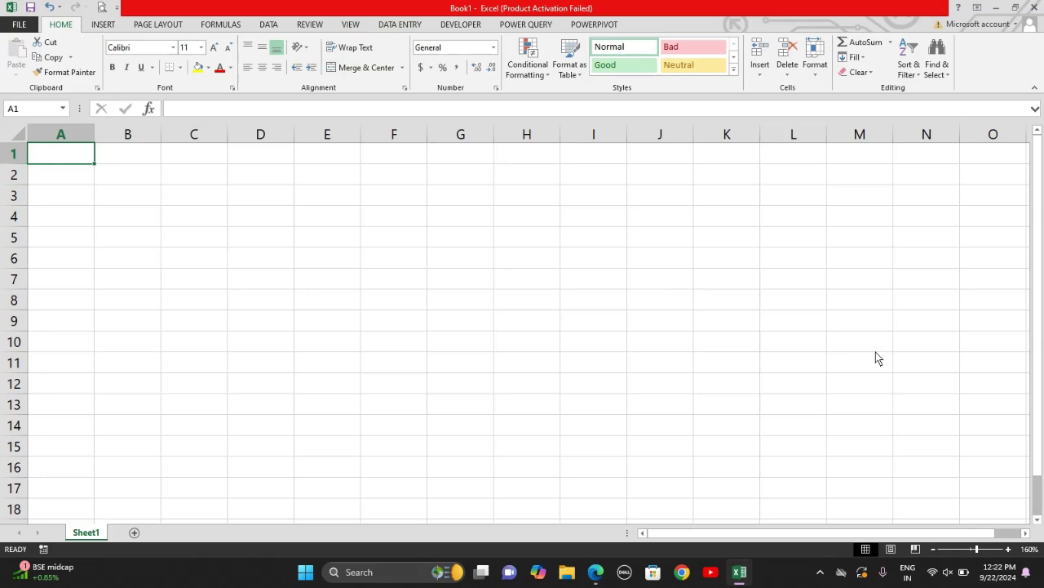
Step: On the View tab, turn the Gridlines checkbox off and then back on
left_click(351, 24)
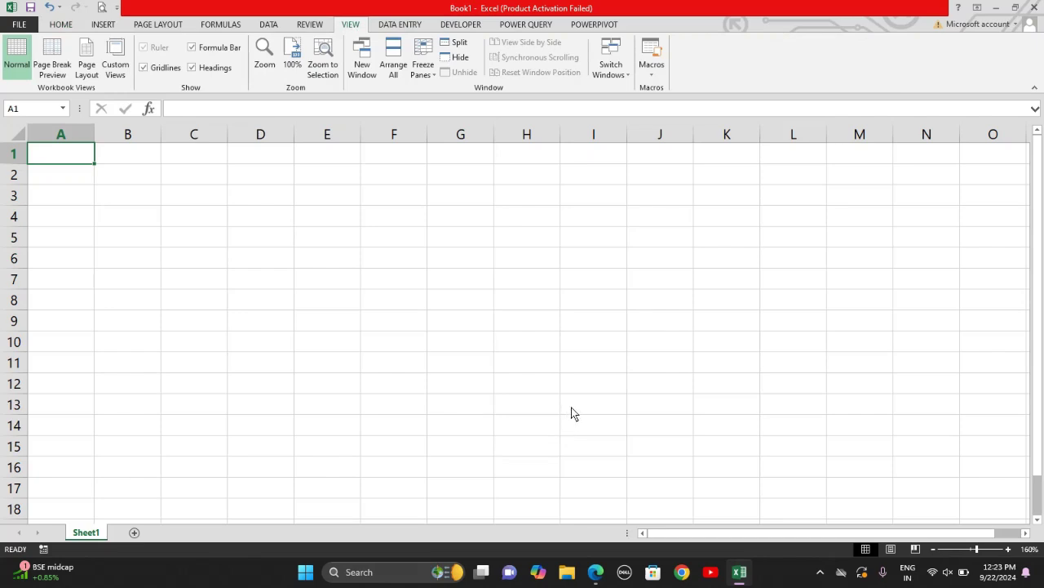
left_click(145, 68)
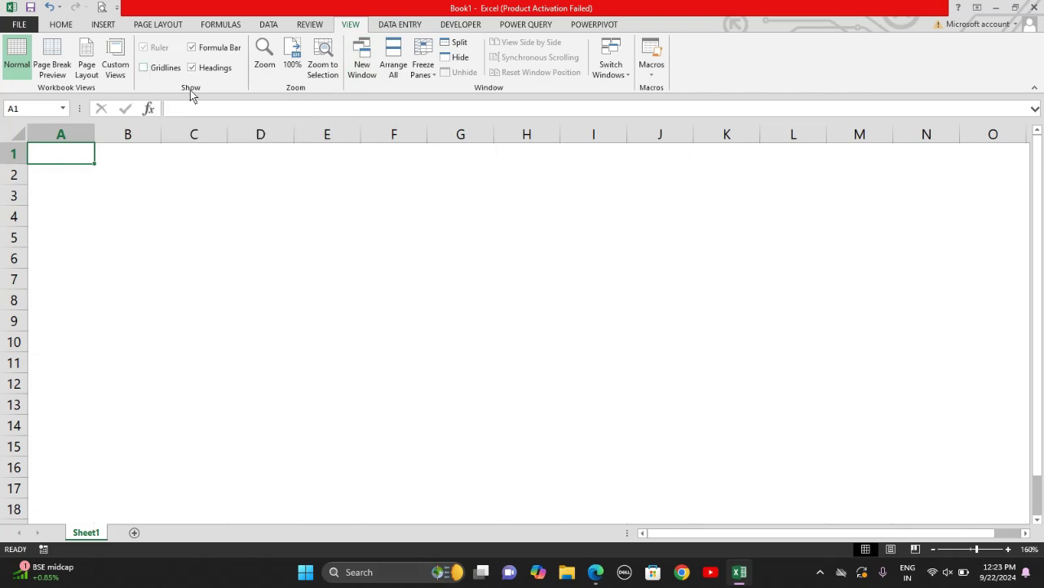
left_click(145, 69)
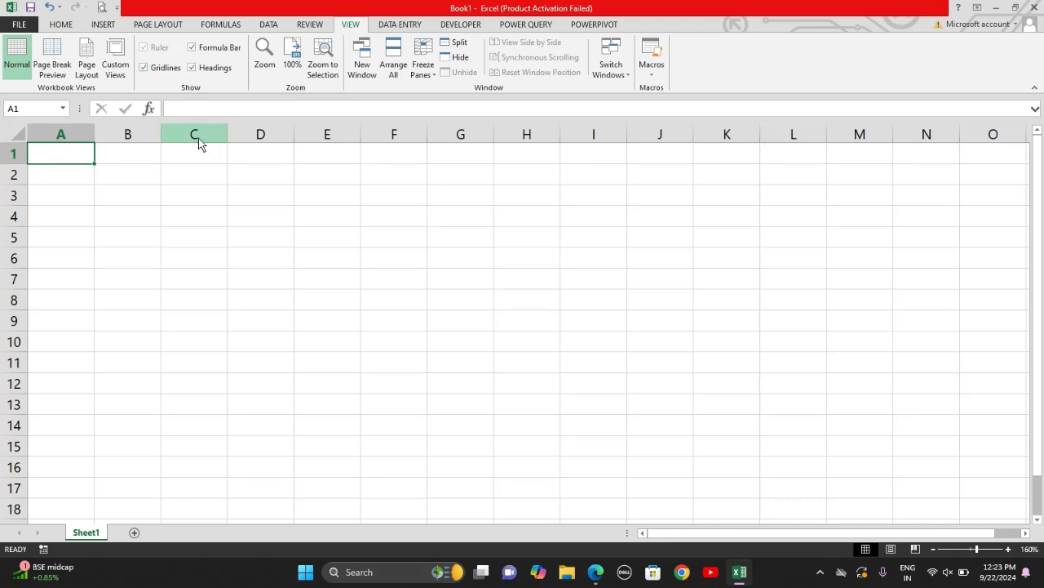
Step: Type four sample first names into B1:B4, then select and delete them
left_click(120, 196)
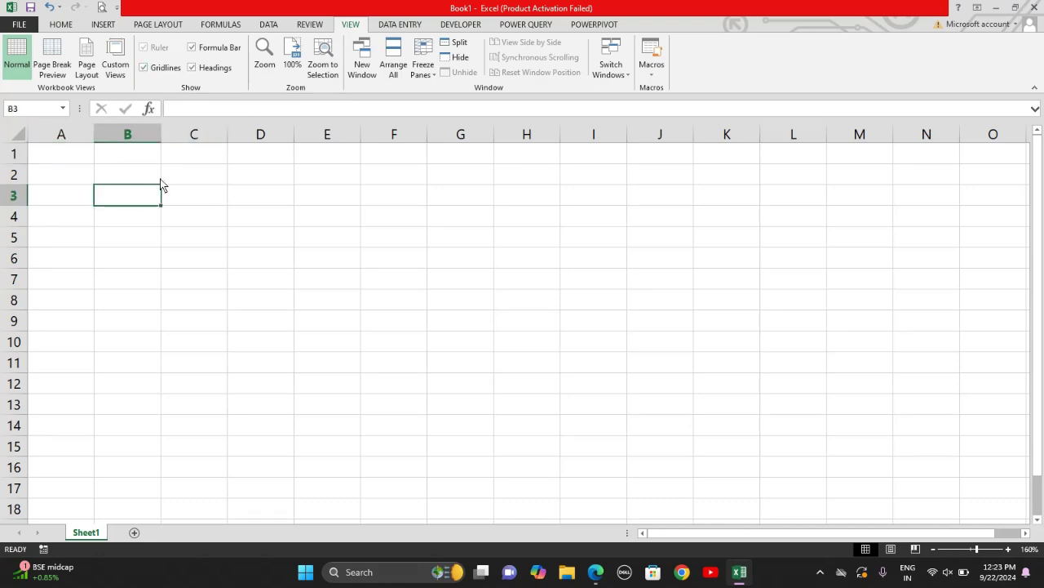
left_click(142, 175)
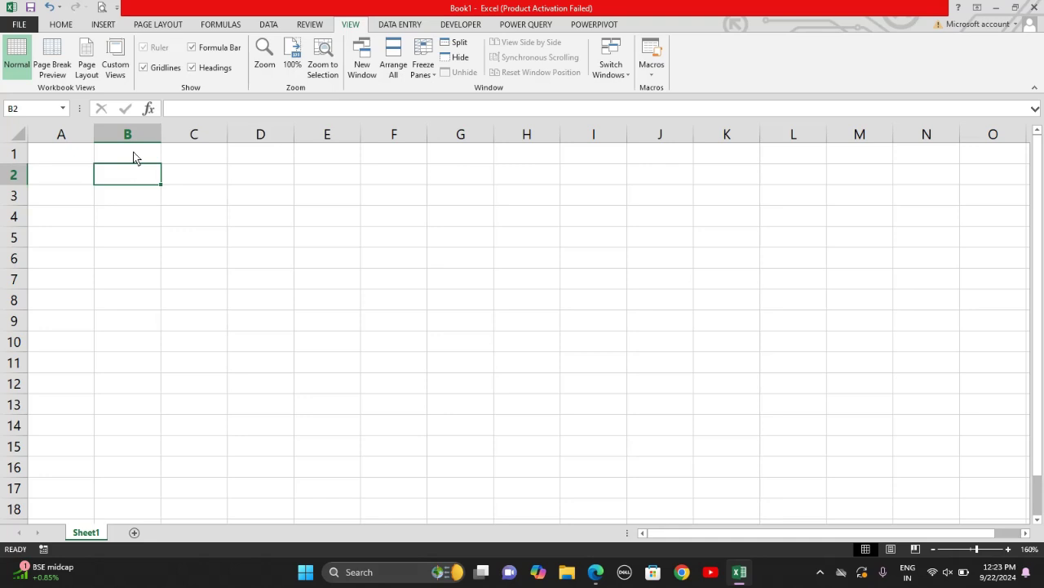
left_click(124, 158)
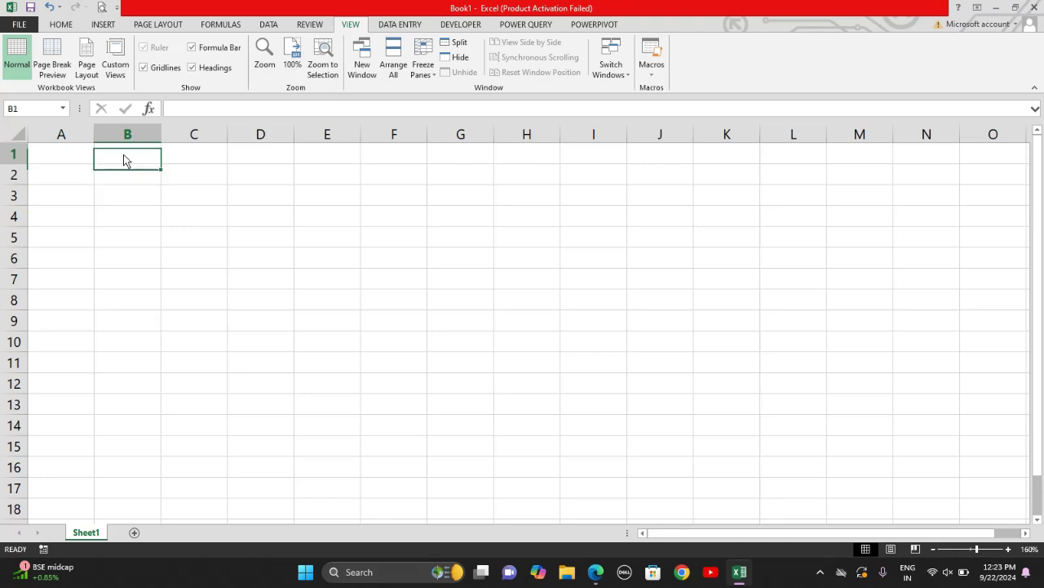
type("pooja")
key("Return")
type("sameer")
key("Return")
type("suresh")
key("Return")
type("sana")
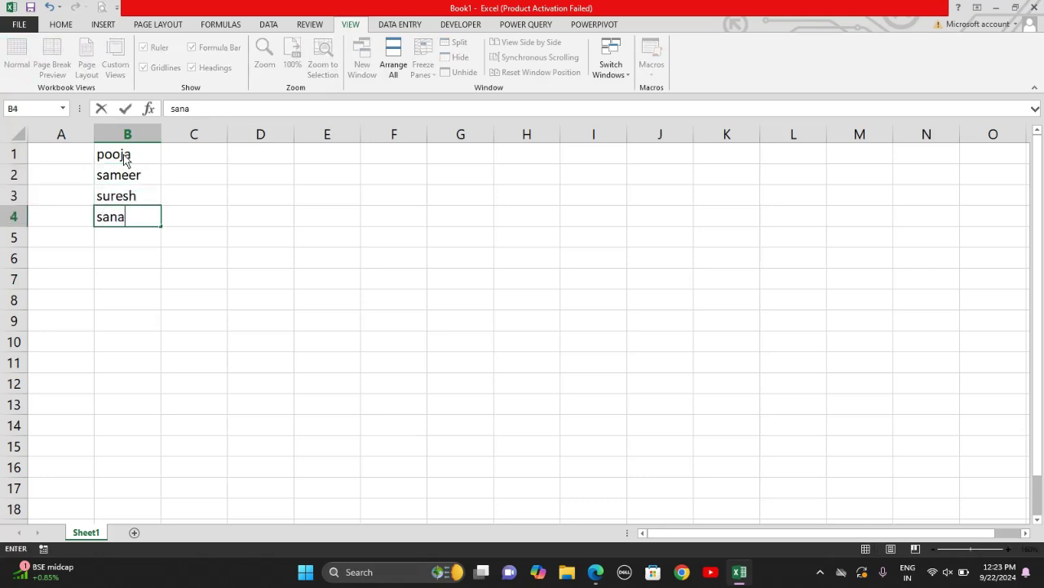
key("Return")
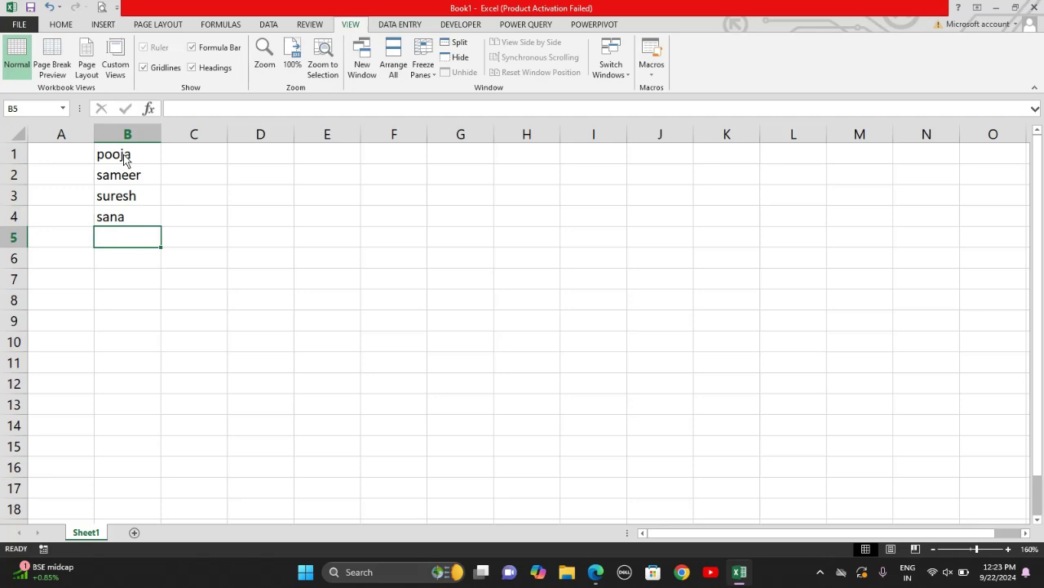
left_click_drag(124, 160, 127, 215)
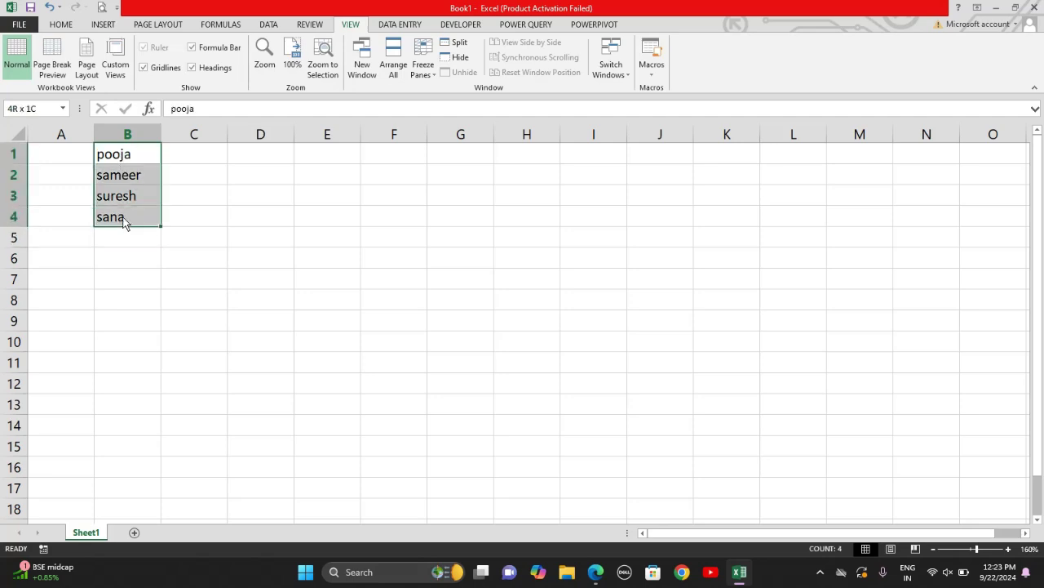
key("Delete")
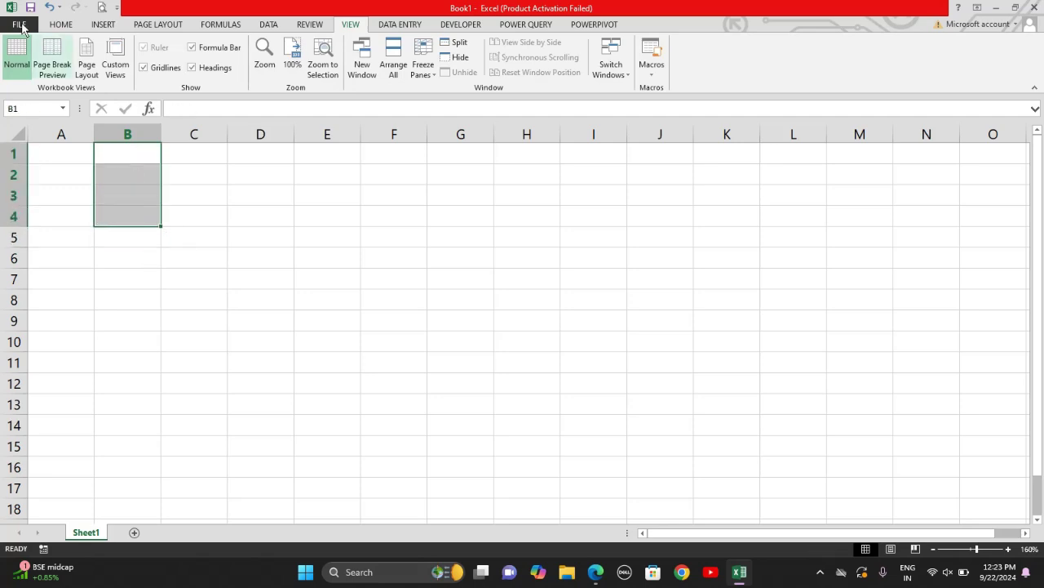
Step: Open the Edit Custom Lists dialog from the Advanced page of Excel Options
left_click(20, 25)
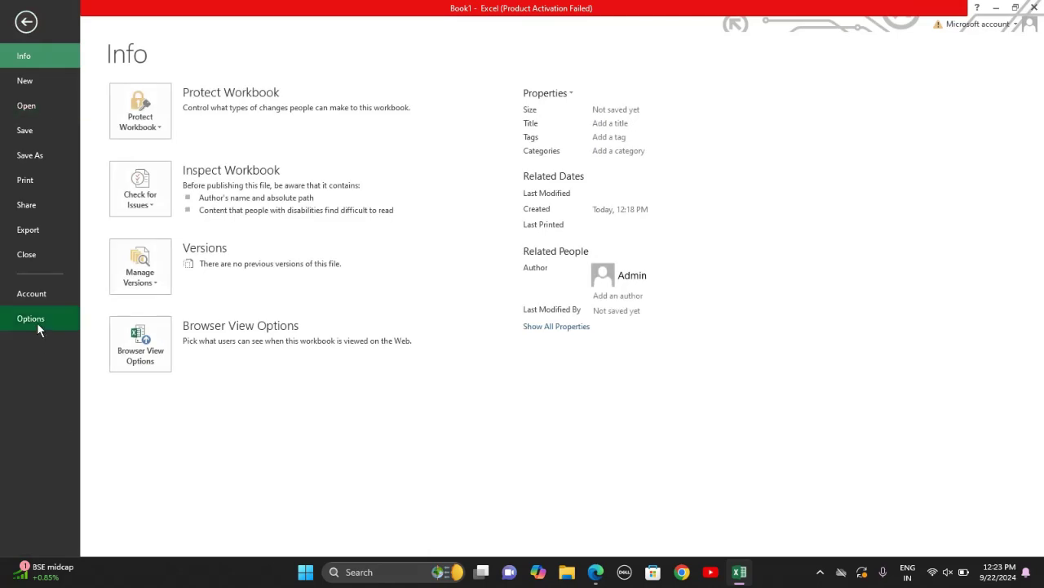
left_click(37, 320)
left_click(163, 124)
mouse_move(796, 97)
left_mouse_down()
mouse_move(809, 484)
mouse_move(748, 131)
left_mouse_up()
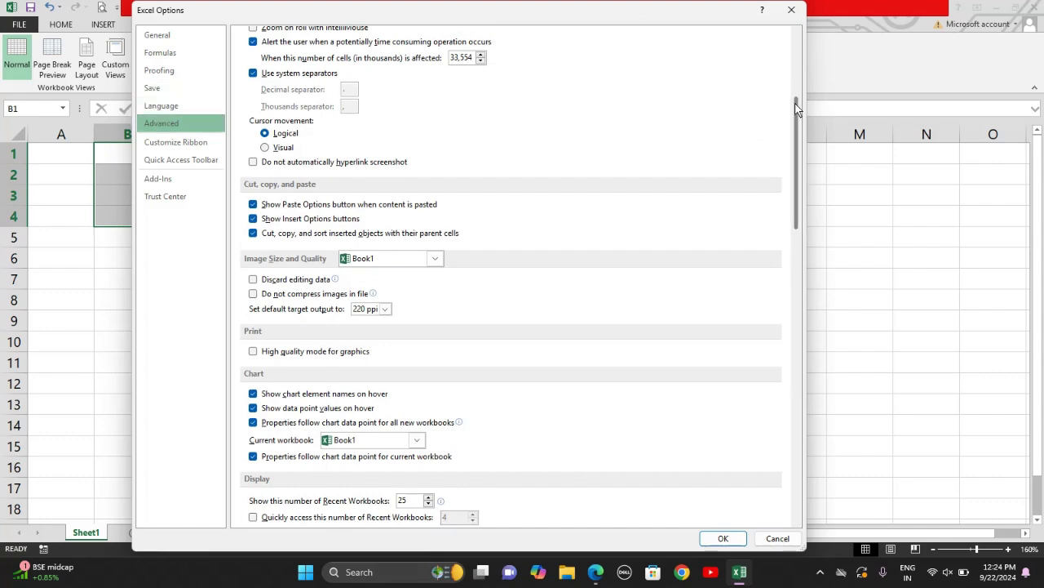
left_click_drag(796, 122, 797, 469)
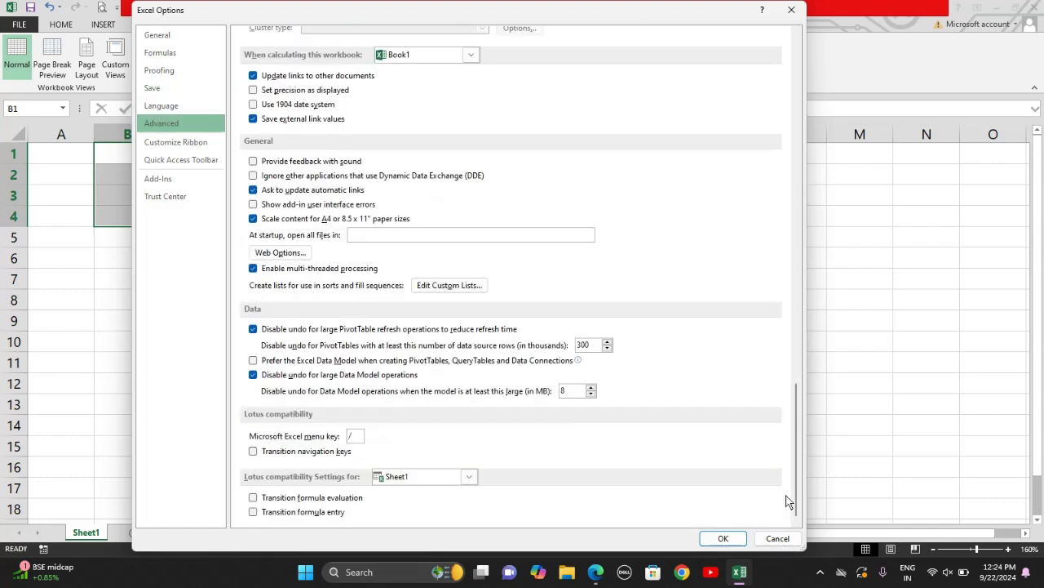
left_click(440, 290)
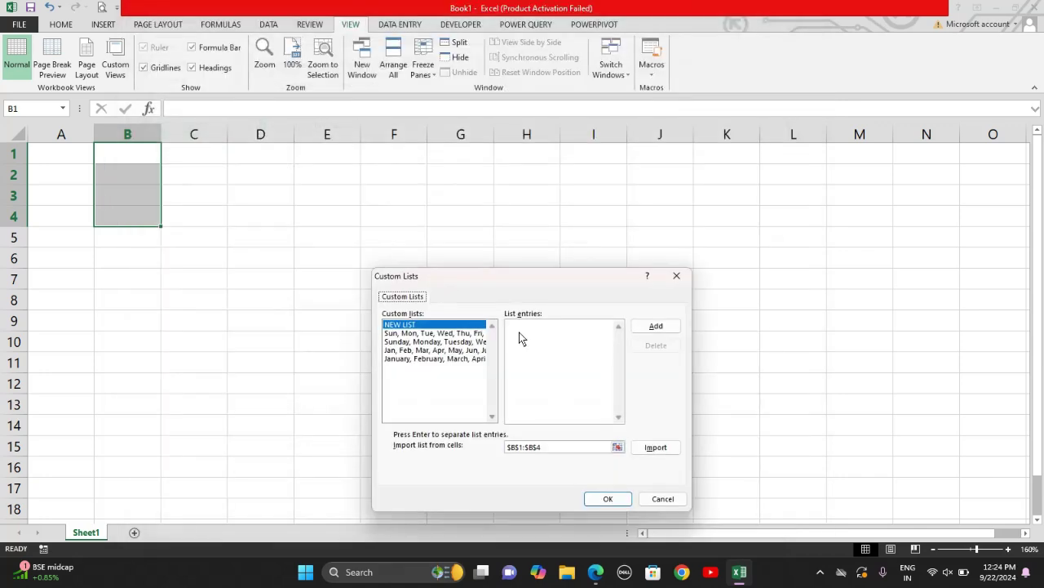
Step: Add a custom list of nine sample first names and close Excel Options
type("pooja ")
type("sana ")
type("sanjana")
key("Return")
type("saima")
key("Return")
type("sameer ")
type("poonam ")
type("raj ")
type("sanam ")
type("sonam")
left_click(612, 498)
left_click(723, 538)
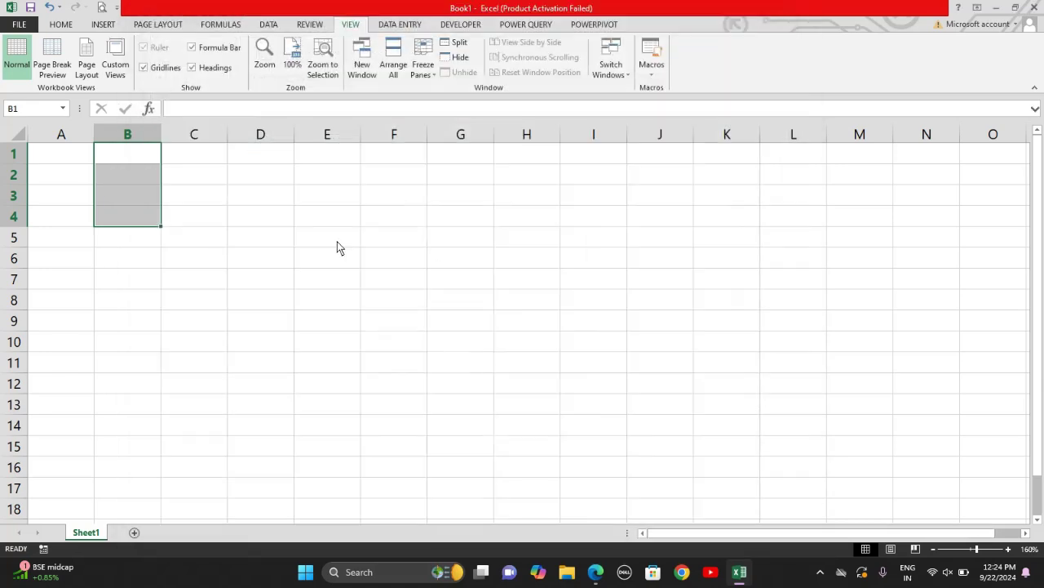
left_click(126, 155)
type("pooja")
left_click(160, 205)
left_click(133, 162)
left_click_drag(162, 167, 150, 349)
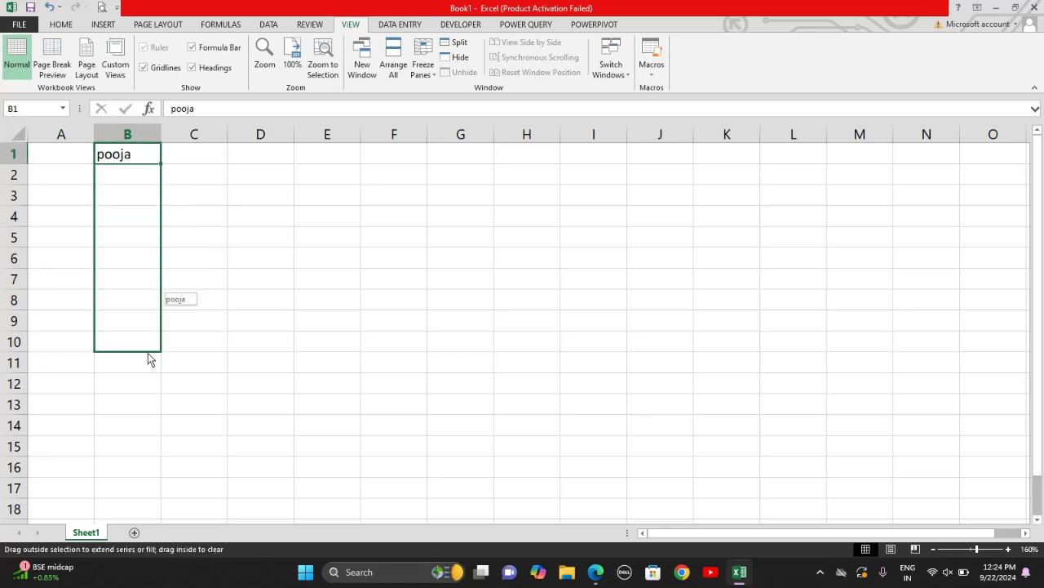
left_click_drag(150, 353, 143, 358)
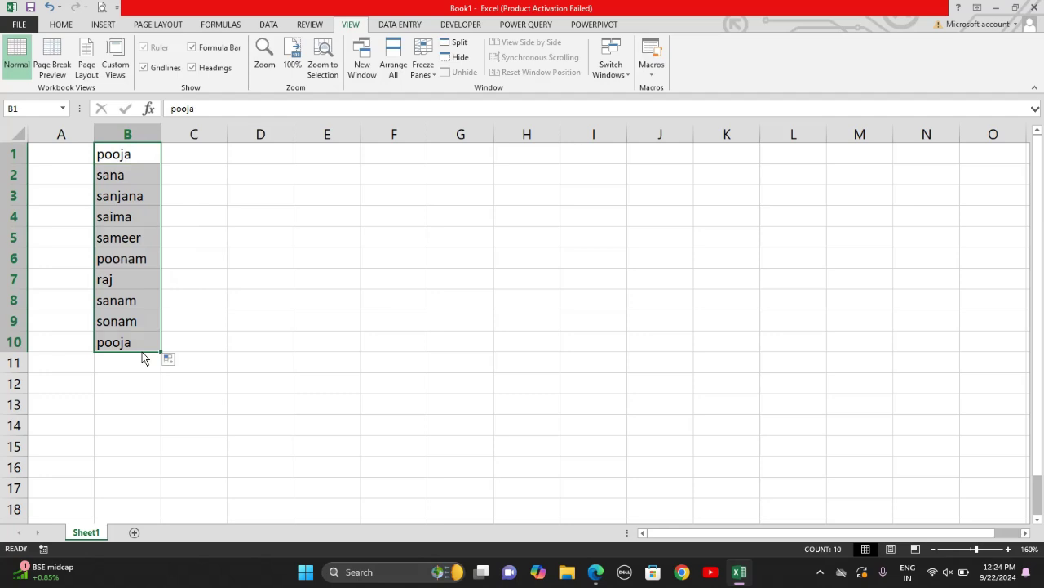
key("Delete")
left_click(238, 196)
left_click(72, 157)
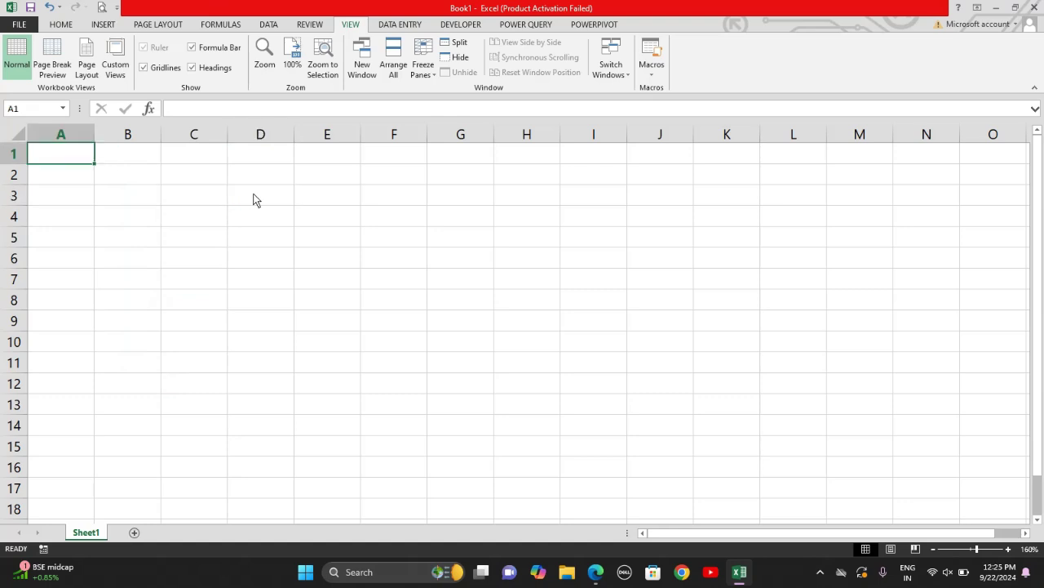
Step: Enter the headings sr no, name and sub 1 in A1:C1
type("sr no")
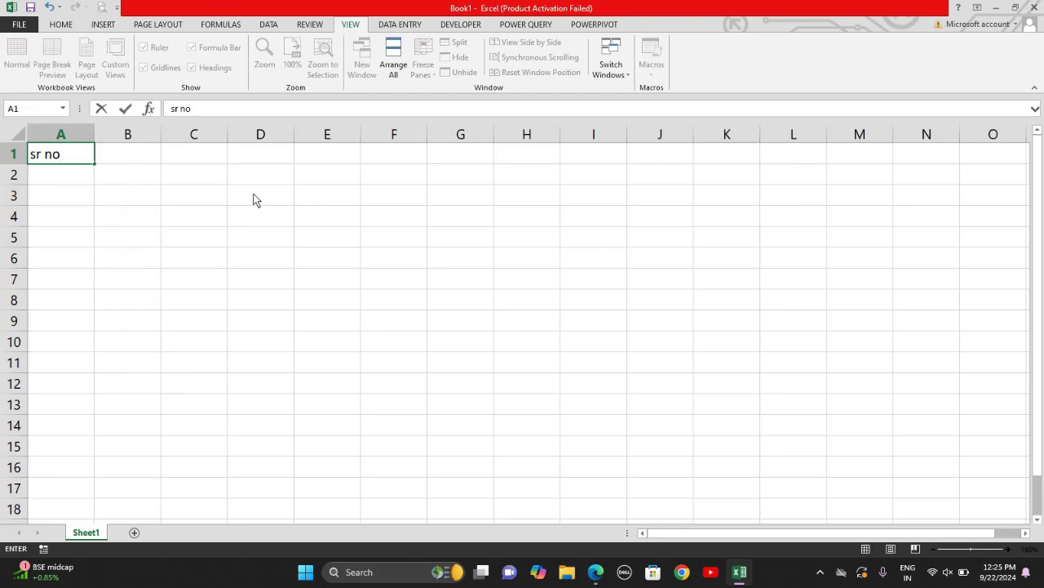
key("Tab")
type("name")
key("Tab")
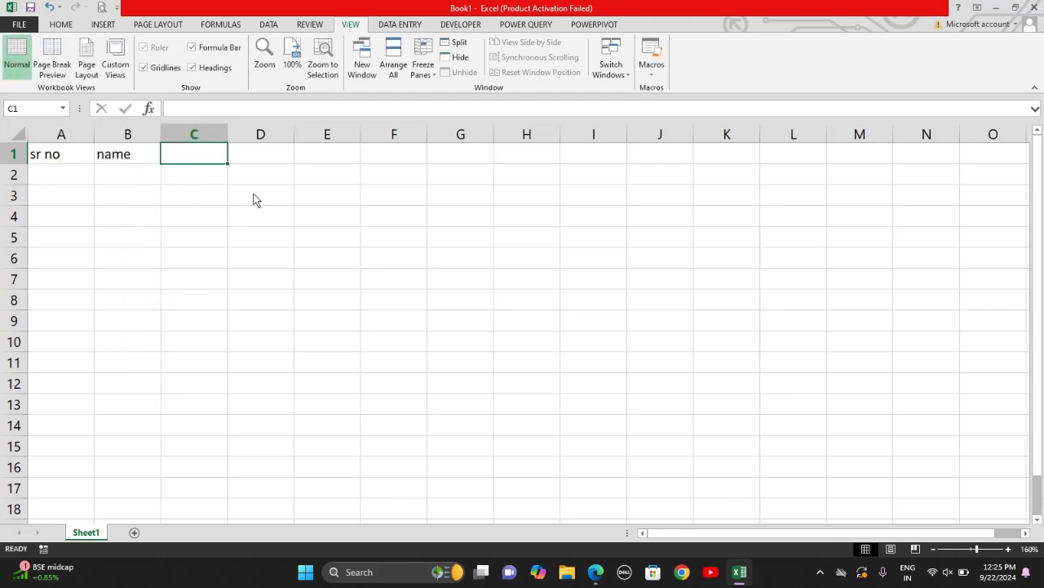
type("sub 2")
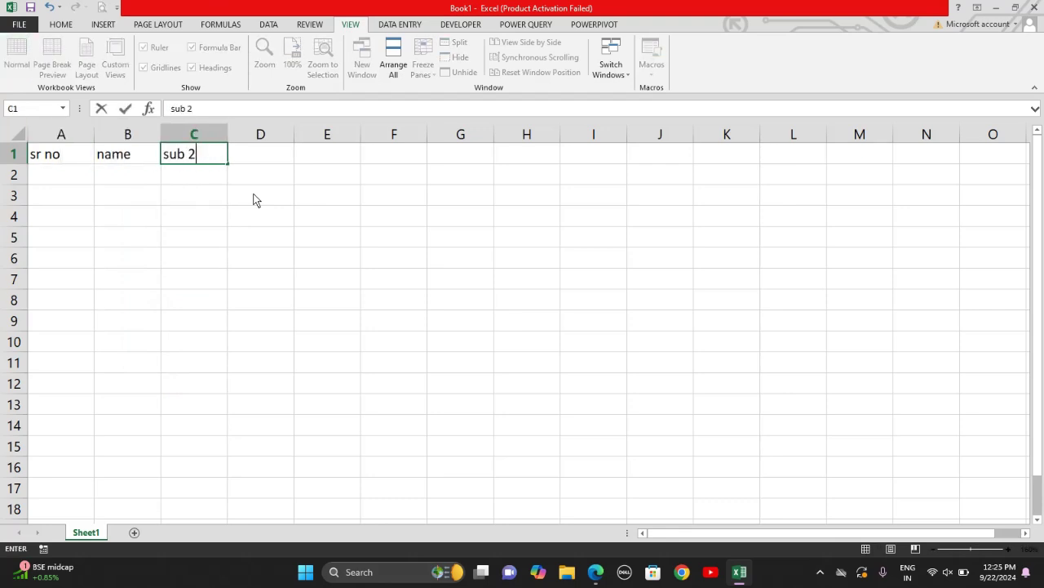
key("BackSpace")
type("1")
key("Tab")
Step: Add the headings sub 2, sub 3 and total in D1:F1
type("sub 2")
key("ctrl+Return")
key("Tab")
type("sub 3")
key("Tab")
type("totak")
key("BackSpace")
type("l")
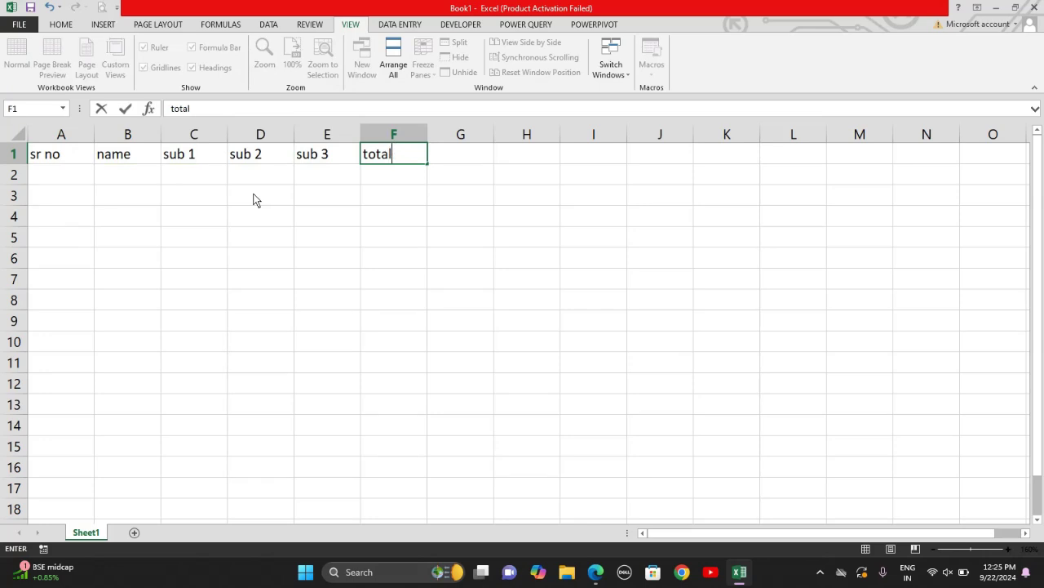
left_click(67, 171)
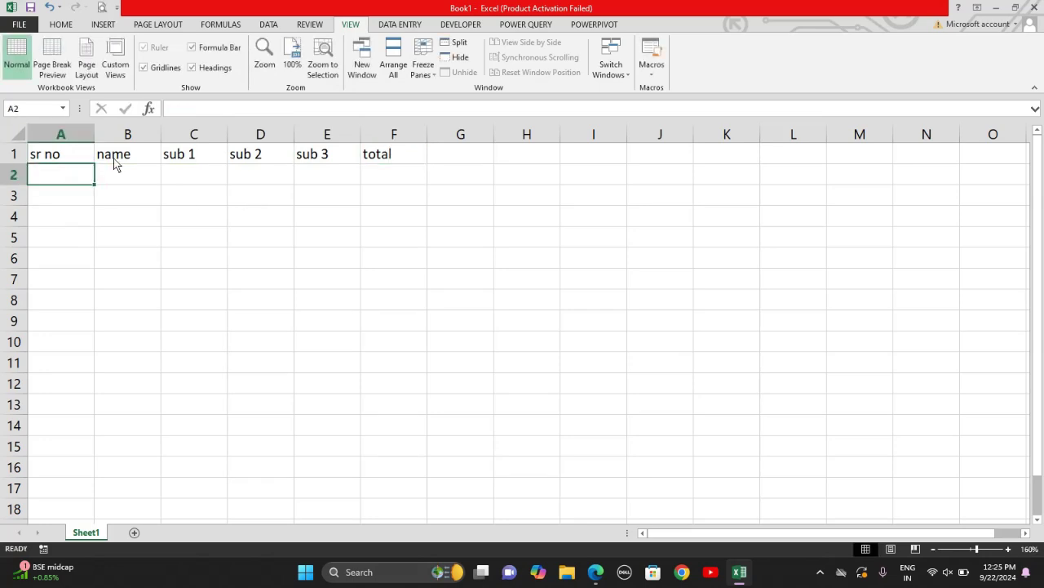
Step: Enter serial numbers 1 to 5 in A2:A6
type("1 2 3 4 5")
key("Return")
left_click(140, 181)
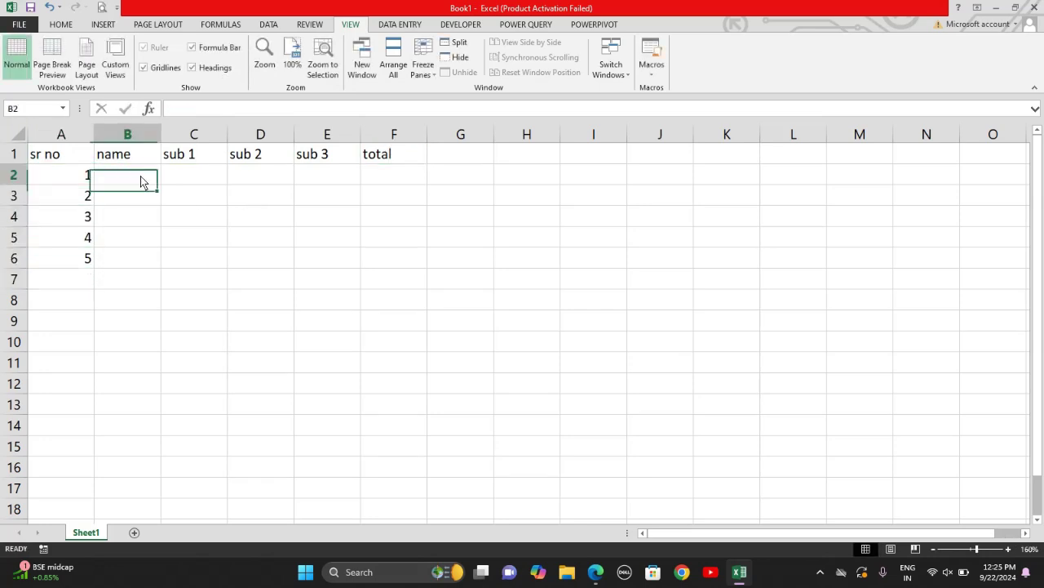
Step: Enter student names a, s, d, f, g and their three subject marks in C2:E6
type("a s d f g")
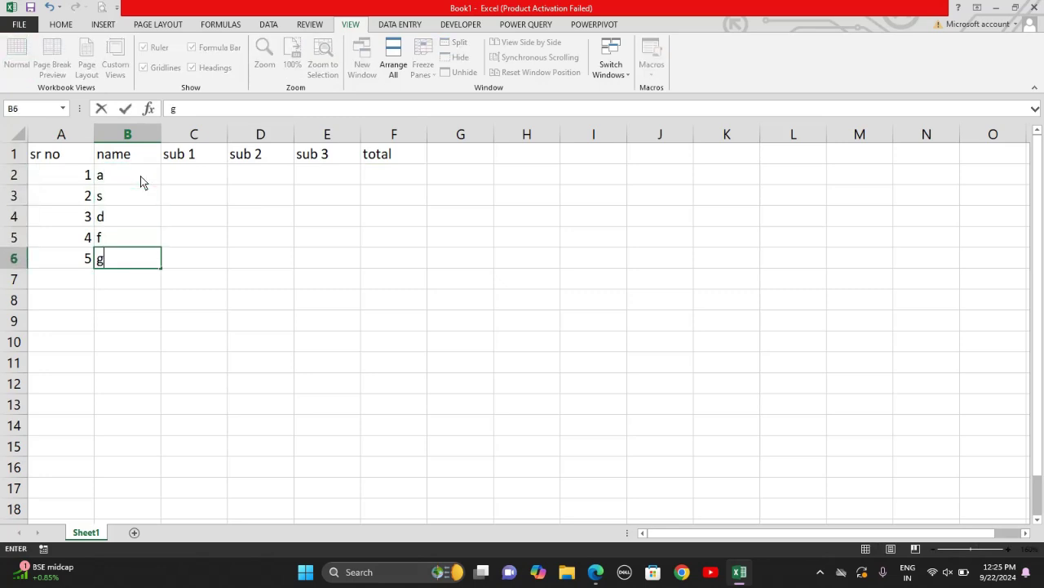
mouse_move(196, 178)
left_mouse_down()
mouse_move(316, 252)
mouse_move(315, 263)
left_mouse_up()
type("56 89 55 44 77 88 9 56 23 33 6 5 5 66 ")
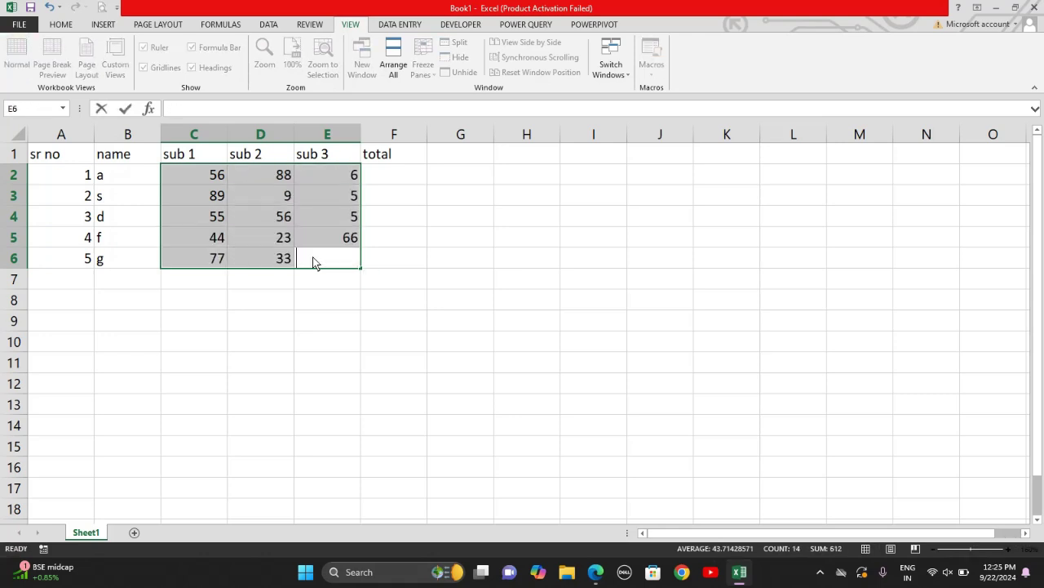
type("99 88")
Step: Correct the marks: D3 to 78, E3 to 55, E4 to 23, E2 to 78
left_click(276, 196)
type("78")
left_click(349, 193)
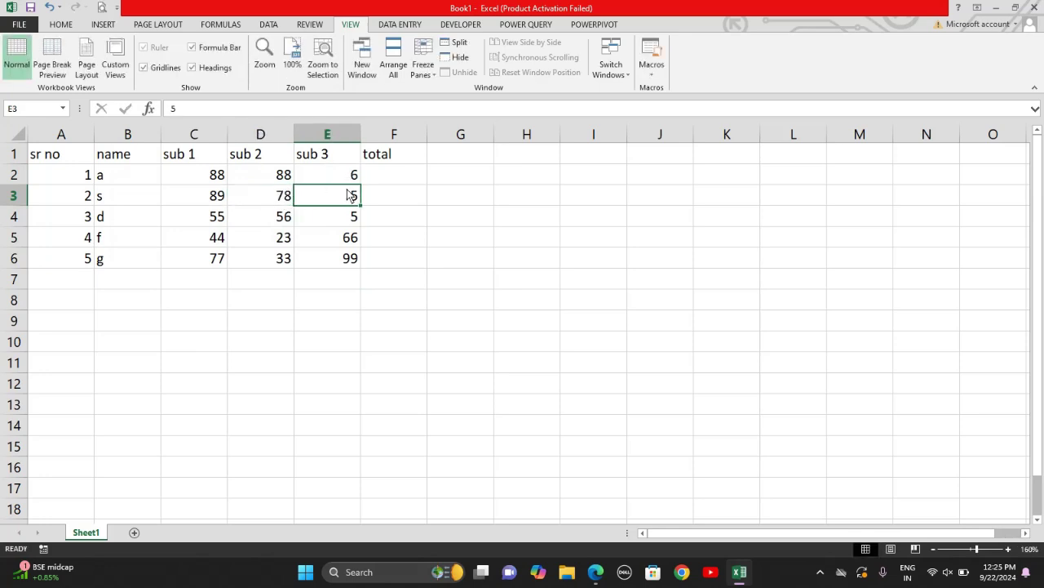
type("55")
left_click(341, 219)
type("23")
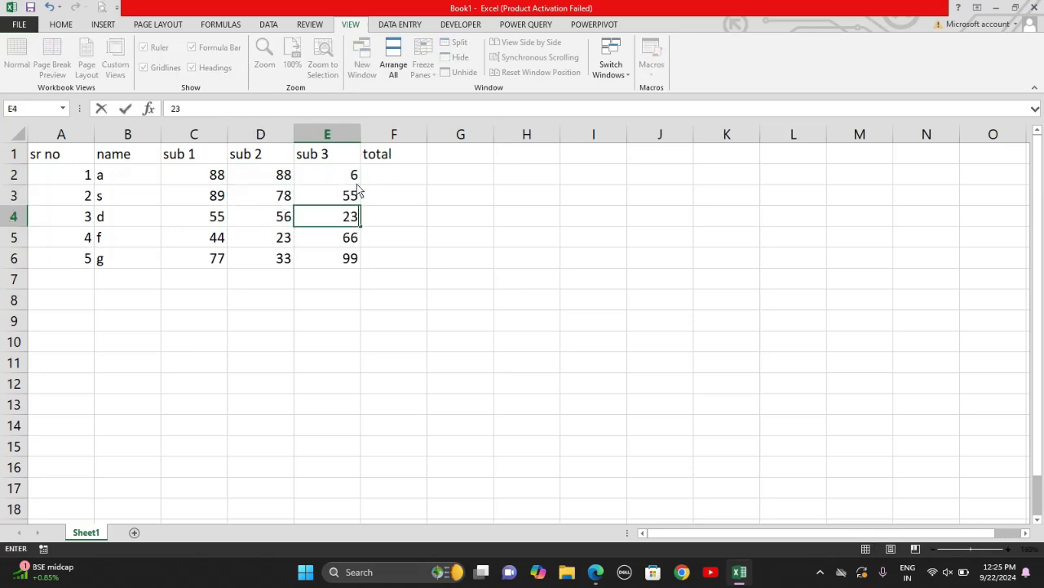
left_click(351, 175)
type("78")
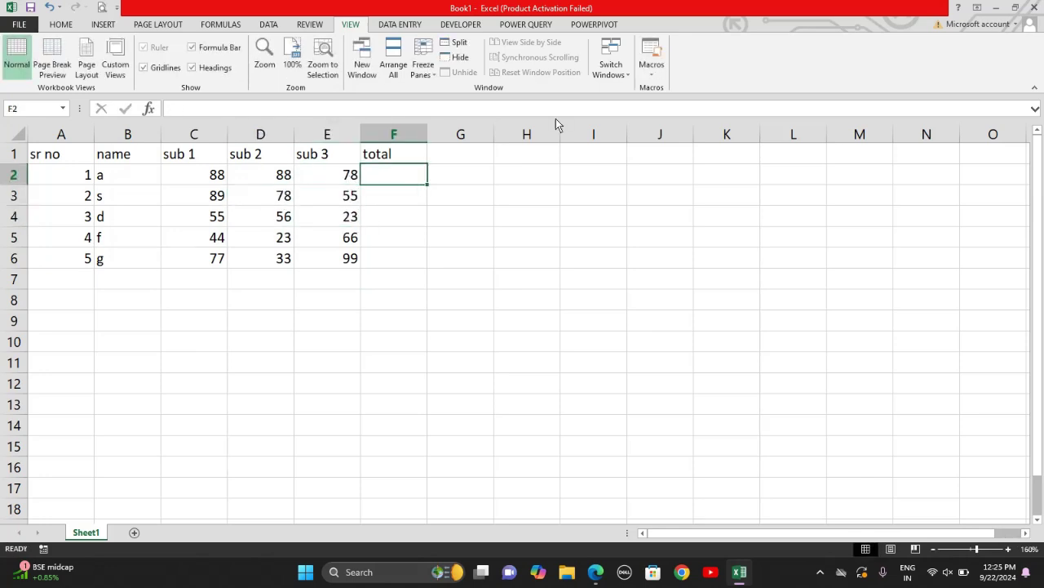
Step: AutoSum row 2's marks in F2 and fill the total formula down to F6
left_click(59, 25)
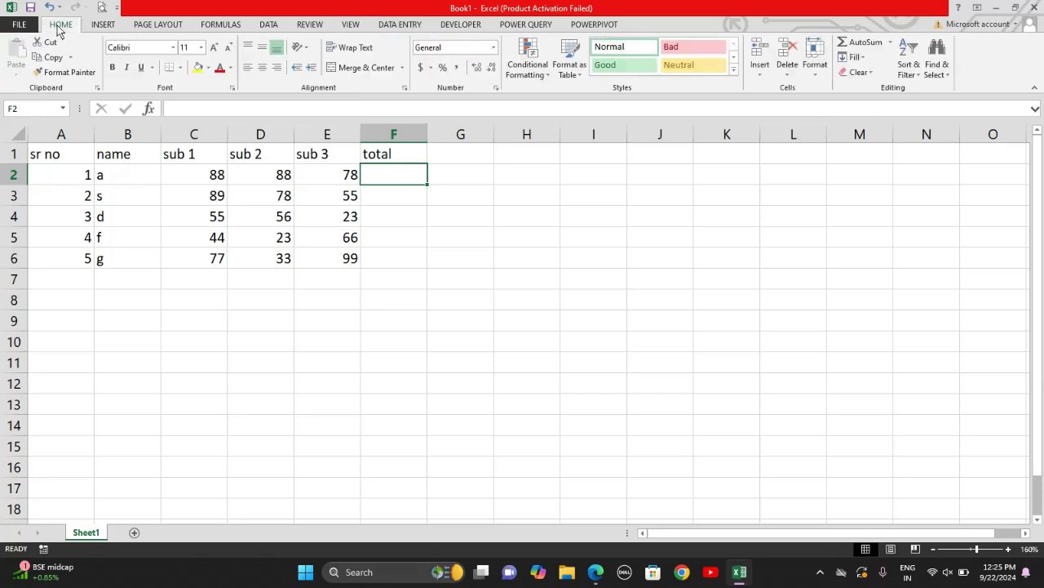
left_click(861, 47)
key("Return")
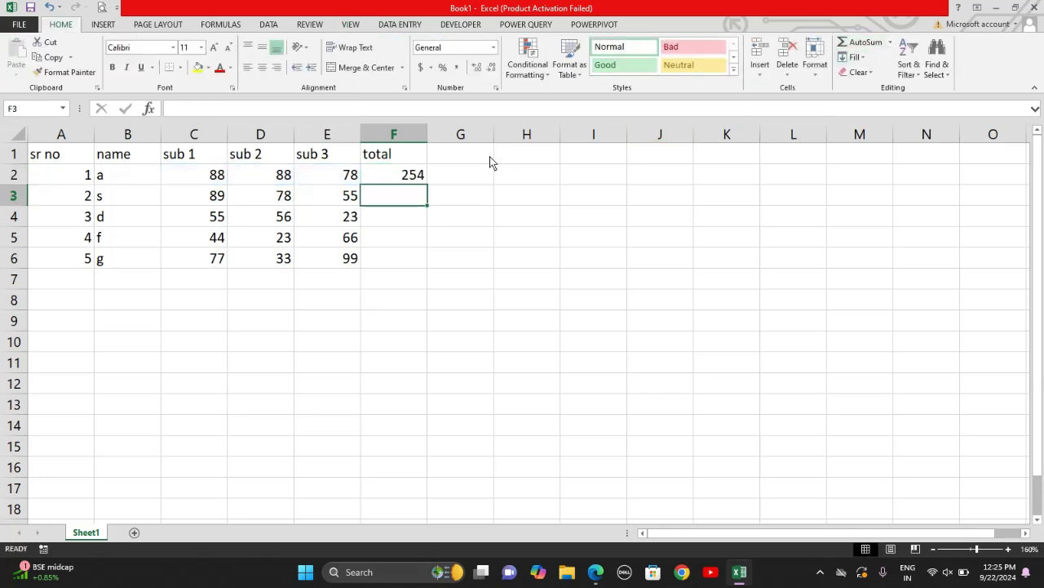
left_click(398, 171)
left_click_drag(426, 186, 423, 261)
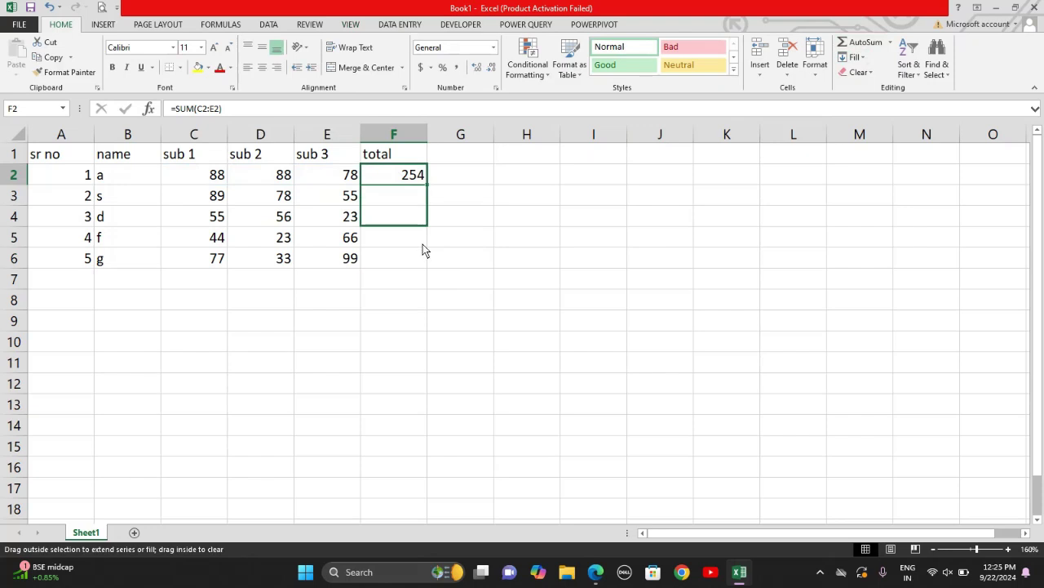
left_click(178, 215)
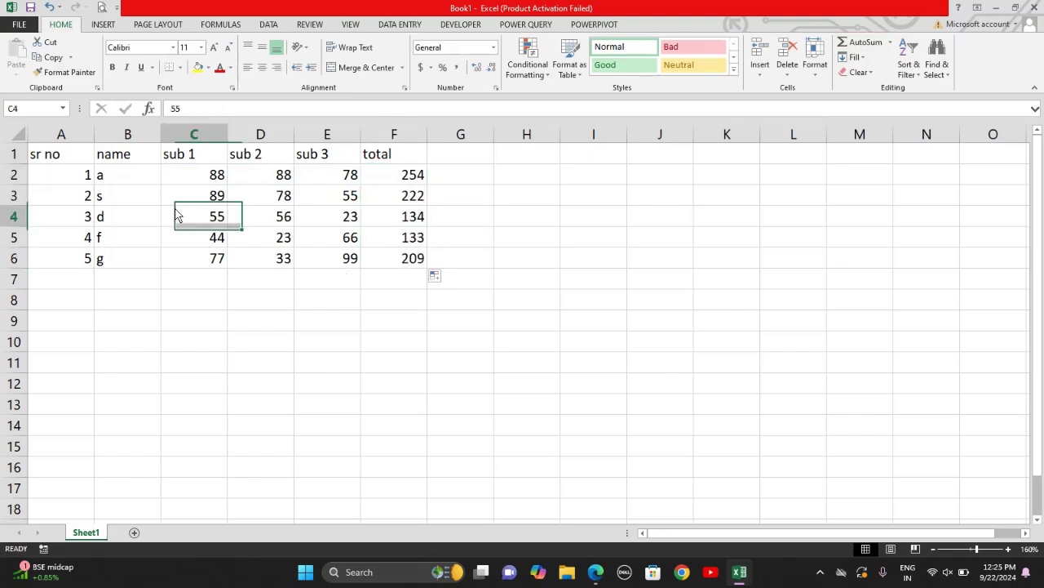
Step: Fill the header row A1:F1 with yellow
left_click_drag(68, 157, 410, 160)
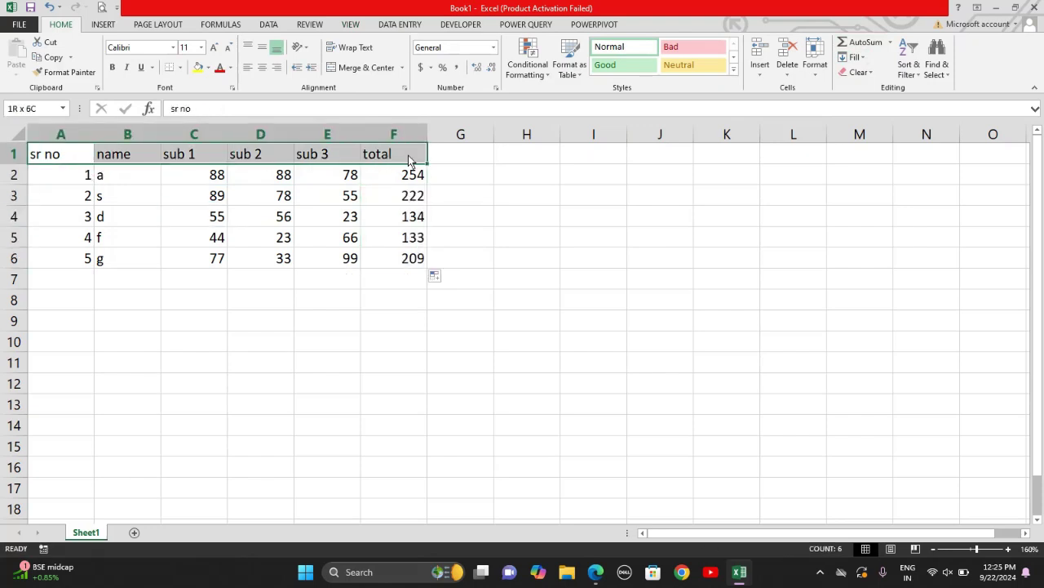
left_click(197, 67)
left_click(216, 197)
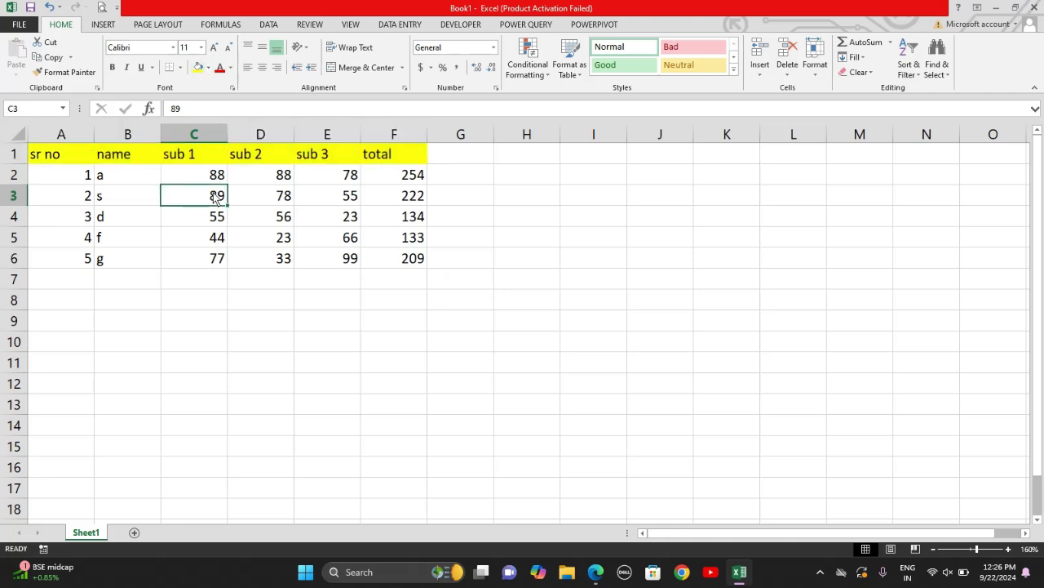
Step: Apply All Borders to the whole table A1:F6
left_click_drag(64, 160, 386, 257)
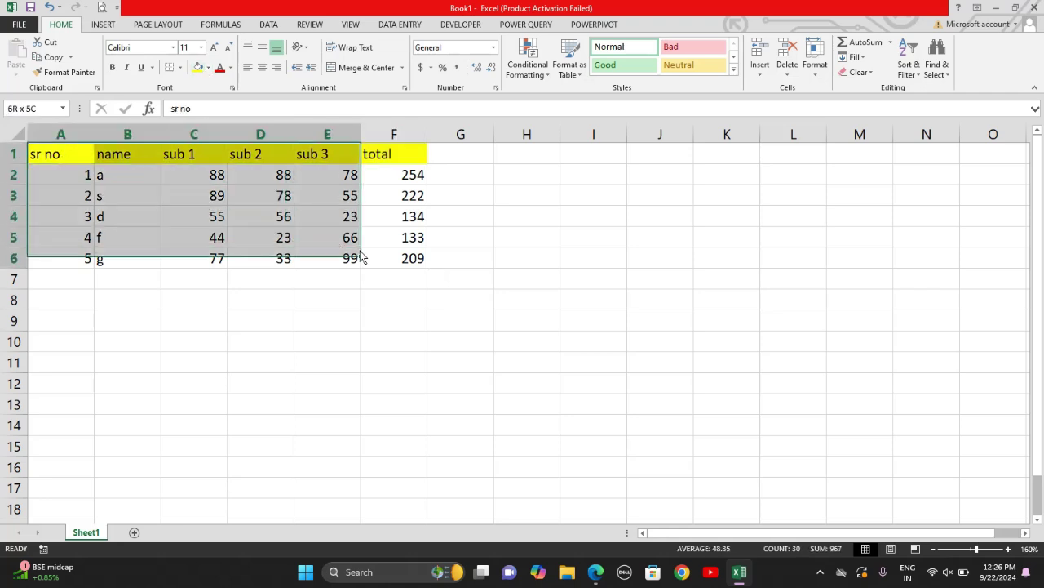
left_click(180, 67)
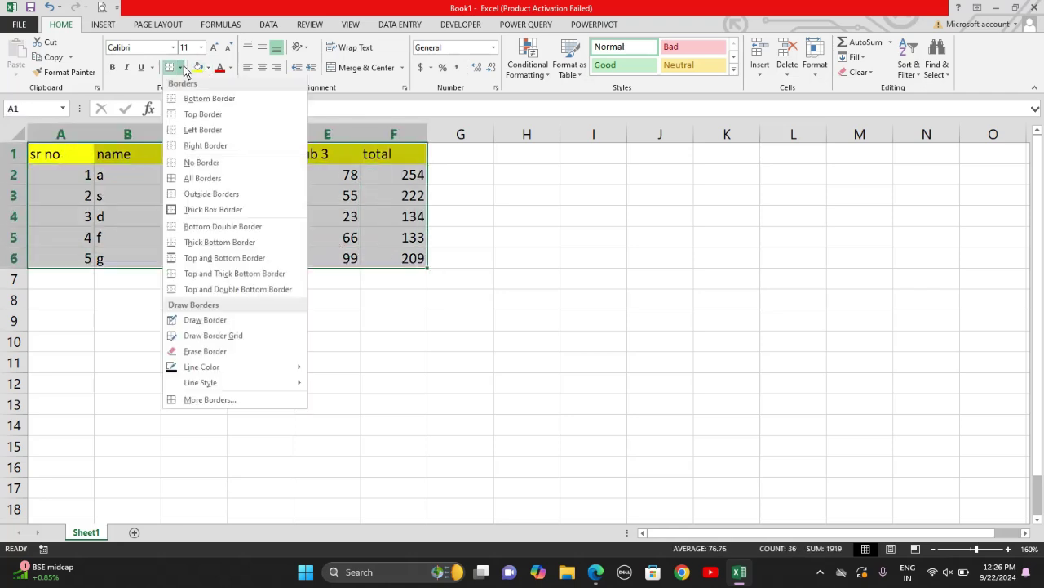
left_click(228, 187)
left_click(196, 217)
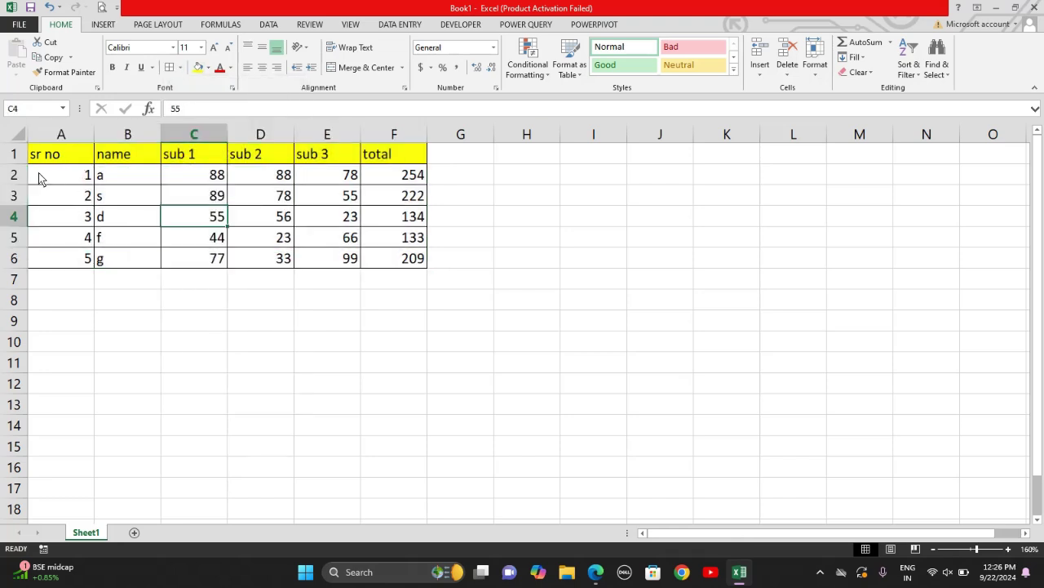
left_click(14, 177)
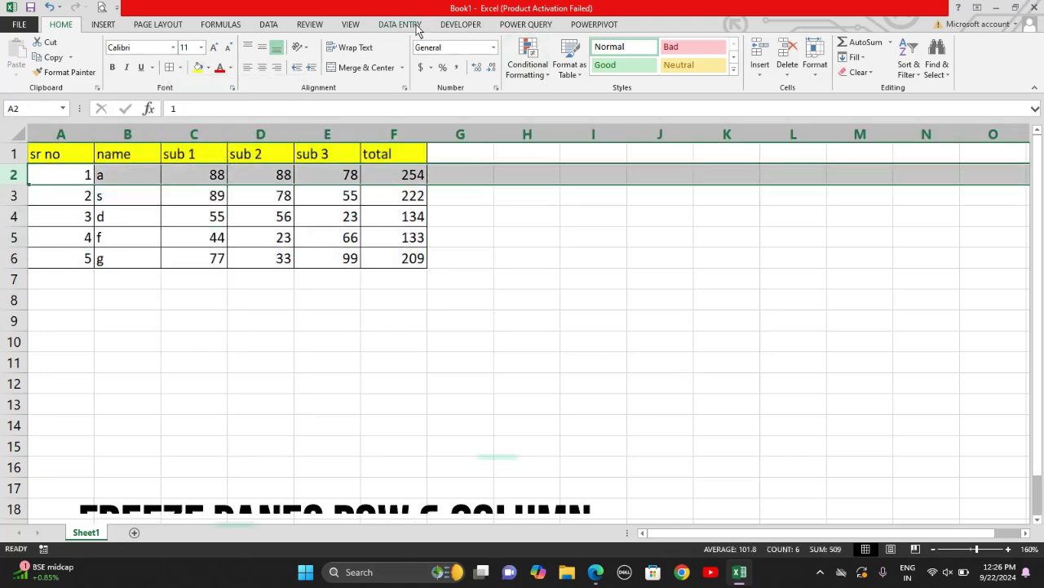
Step: Freeze panes above row 2, then scroll down to confirm the yellow header stays visible
left_click(350, 24)
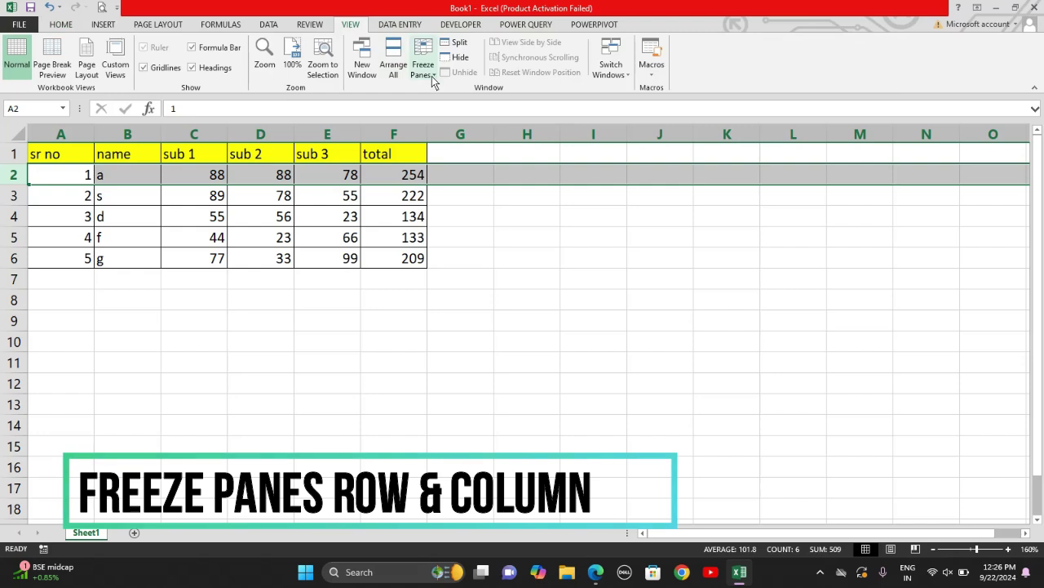
left_click(423, 71)
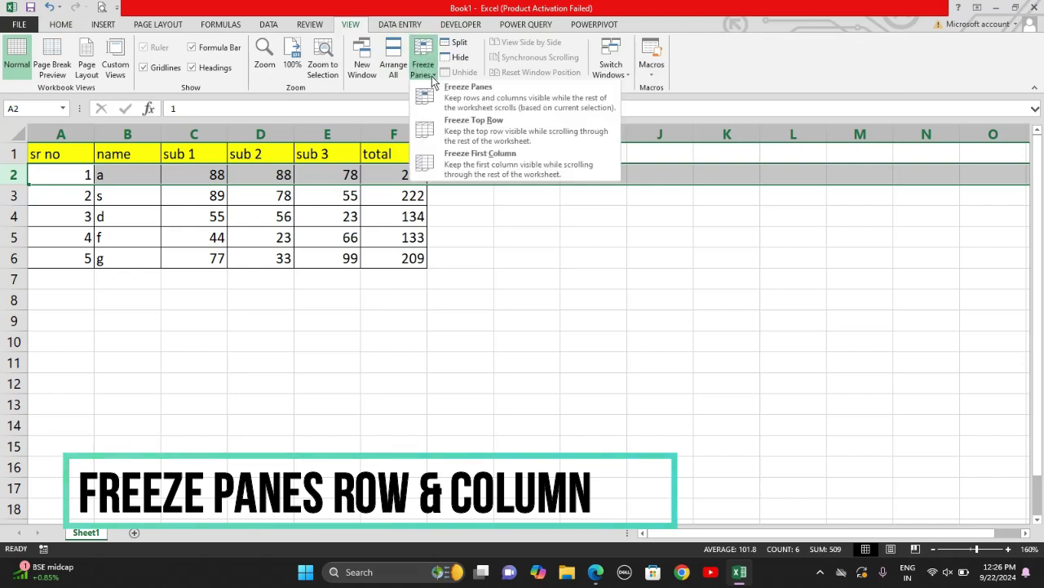
left_click(494, 99)
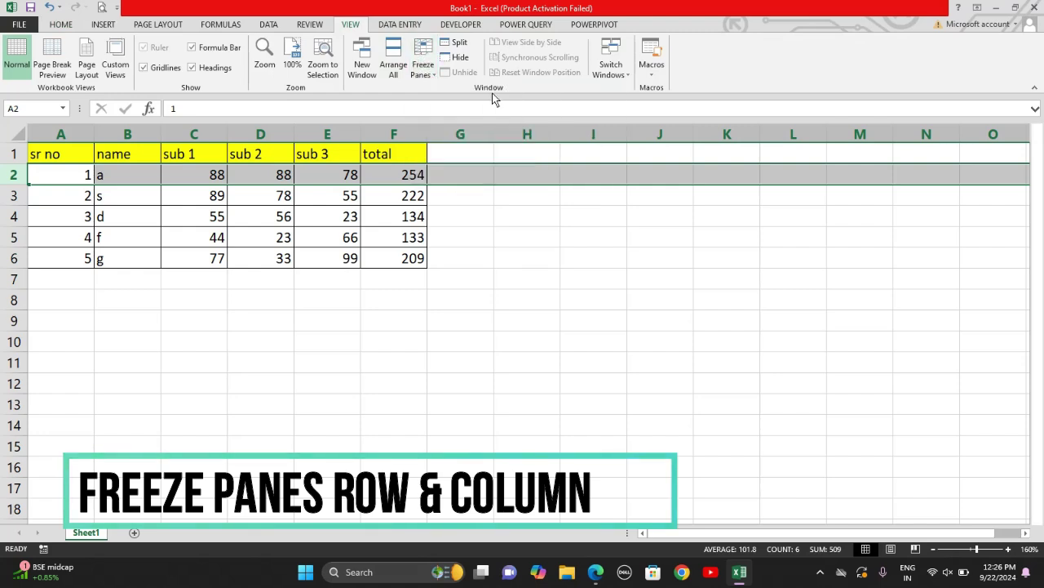
left_click(477, 274)
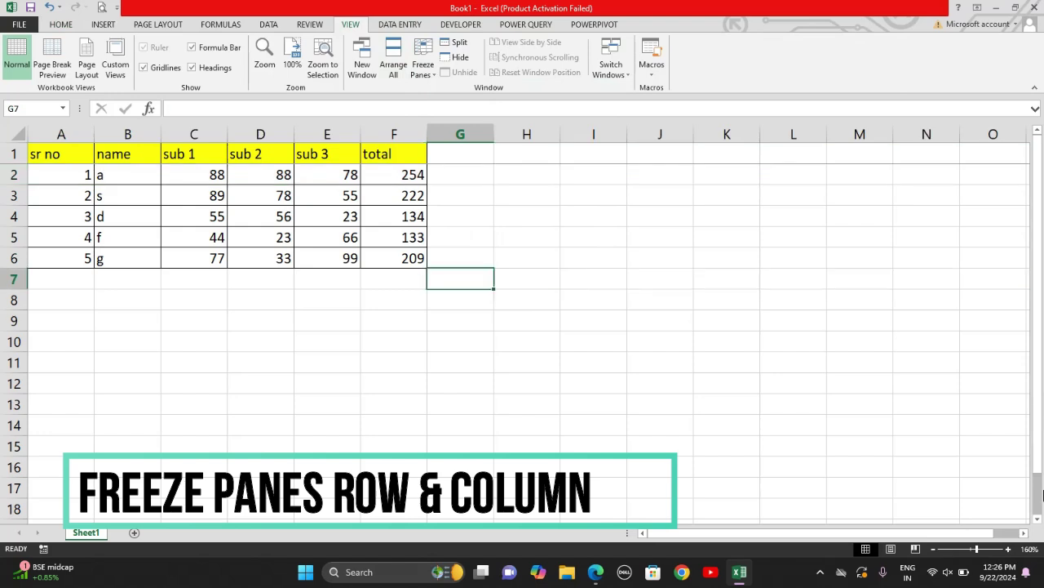
left_click(1037, 519)
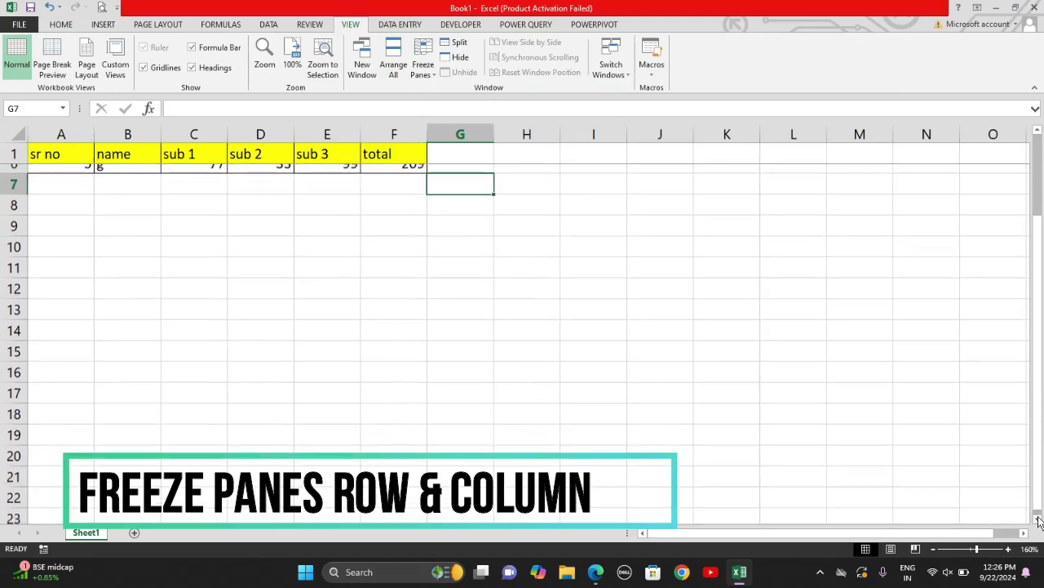
mouse_move(1038, 383)
left_mouse_down()
mouse_move(1036, 225)
mouse_move(798, 160)
left_mouse_up()
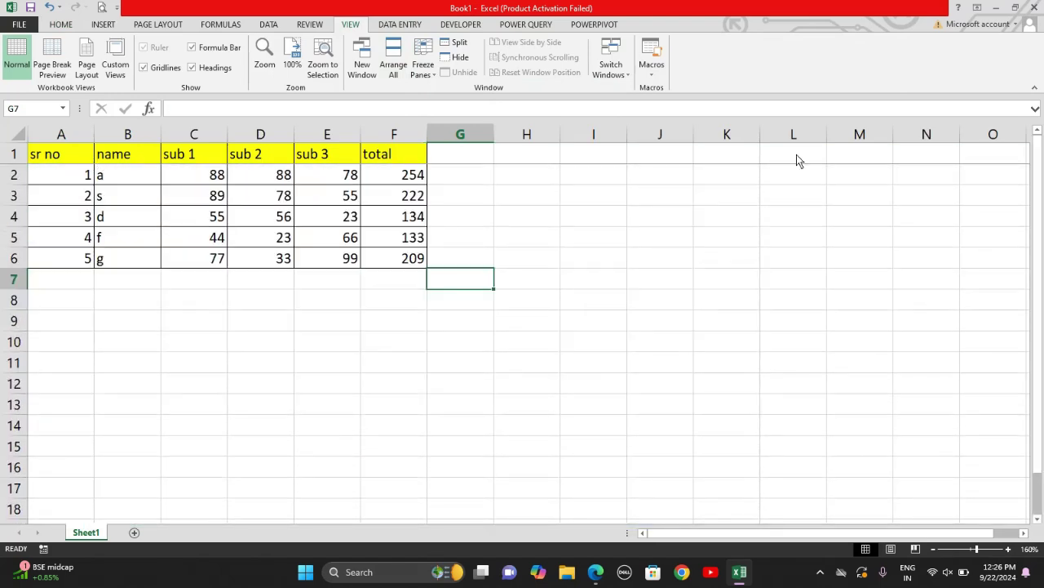
left_click(13, 174)
Step: Unfreeze the panes so the header row is no longer fixed
left_click(423, 69)
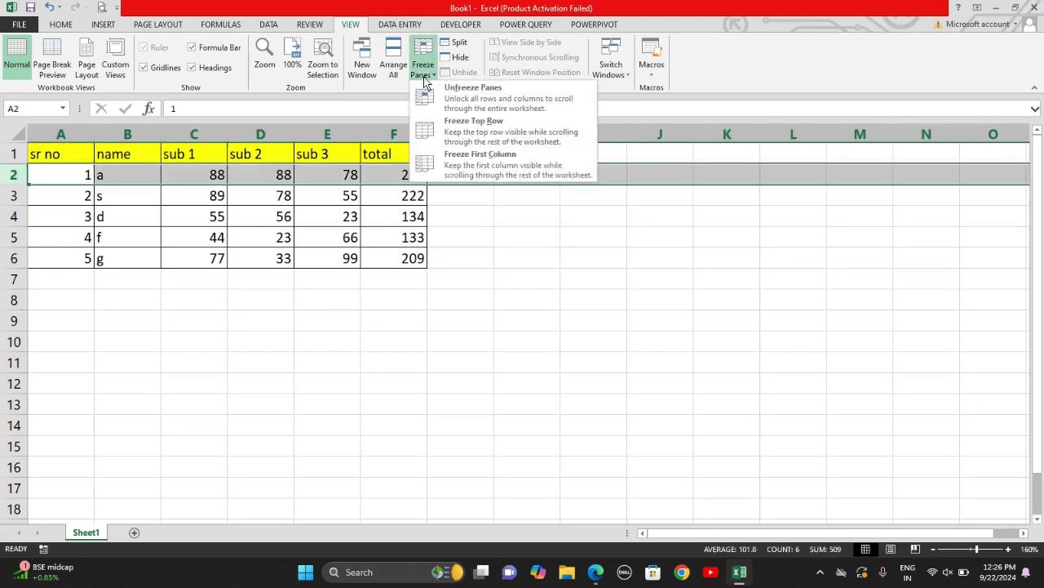
left_click(466, 94)
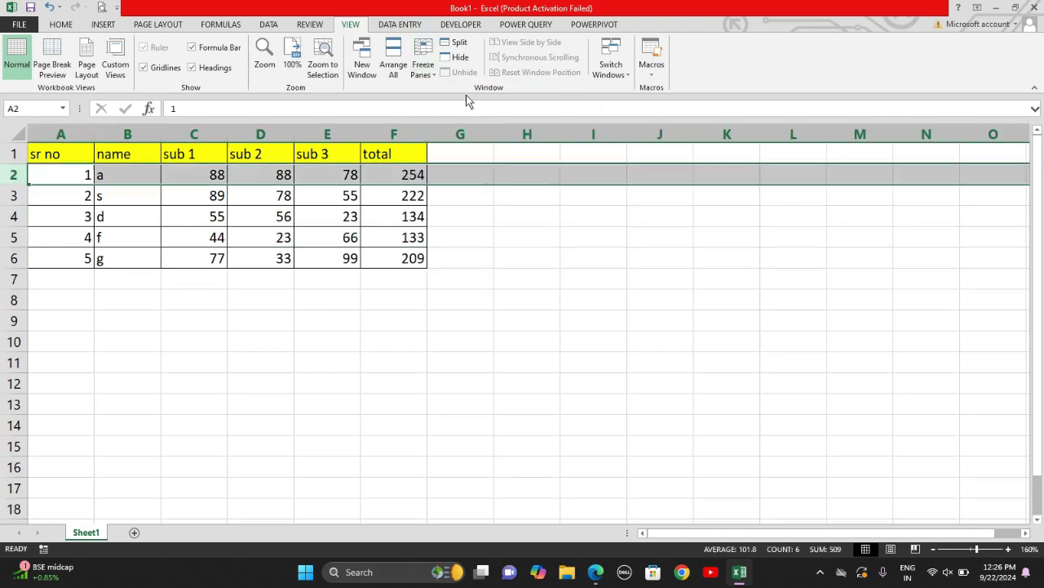
left_click(196, 248)
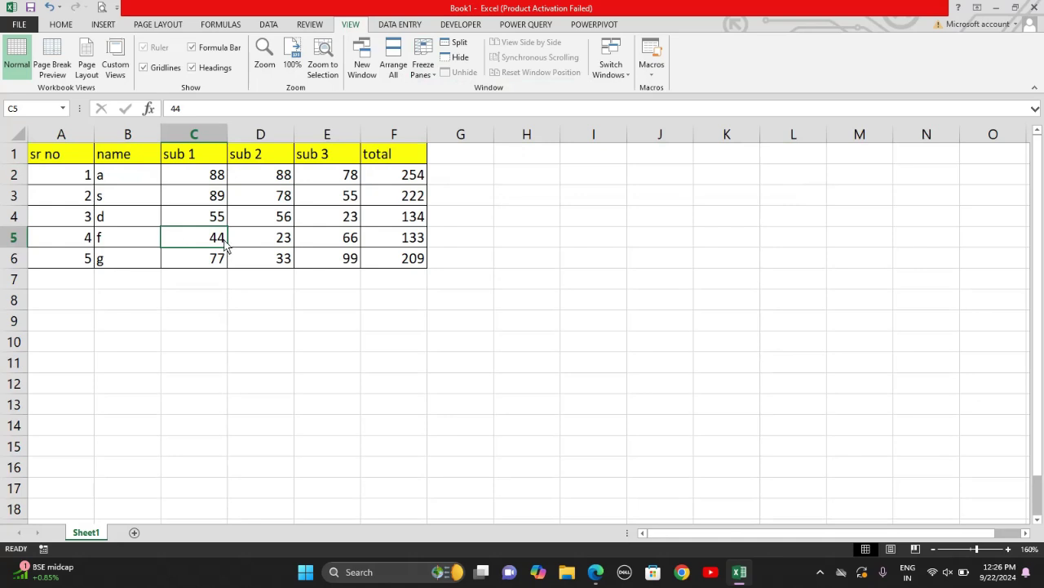
Step: Select column B and freeze panes so column A stays fixed
left_click(76, 133)
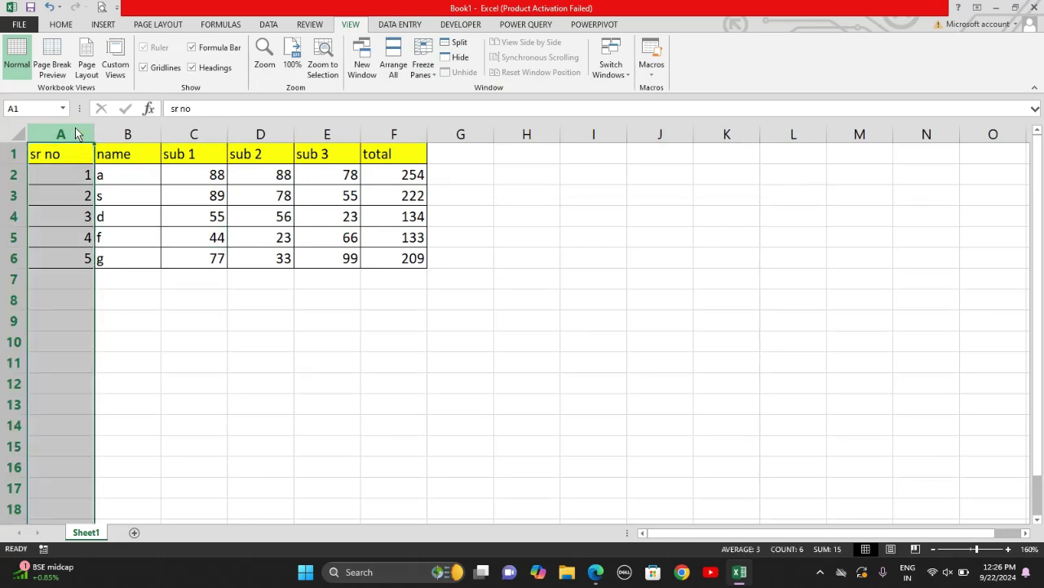
left_click(126, 136)
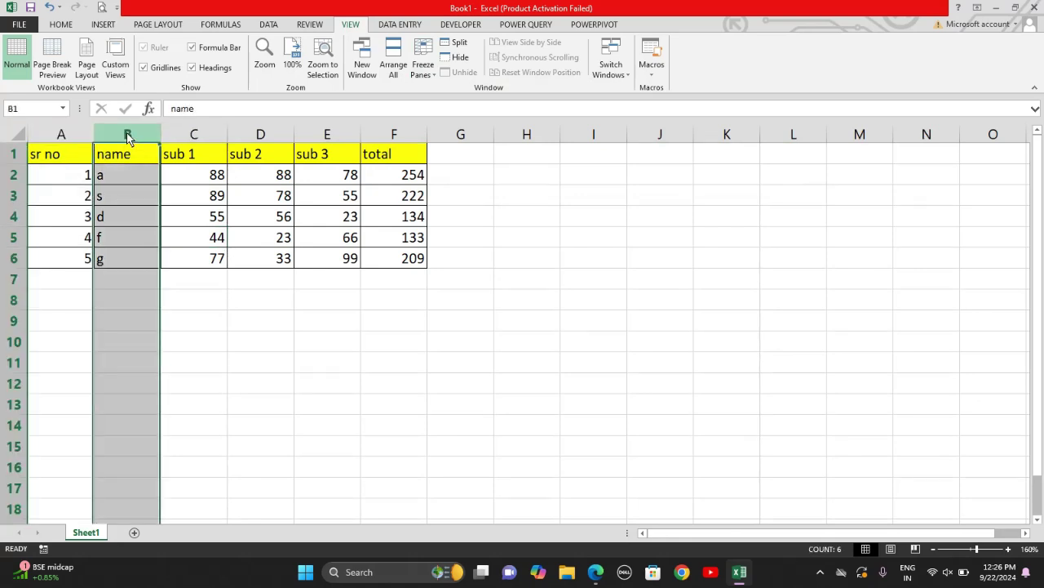
left_click(187, 235)
left_click(128, 136)
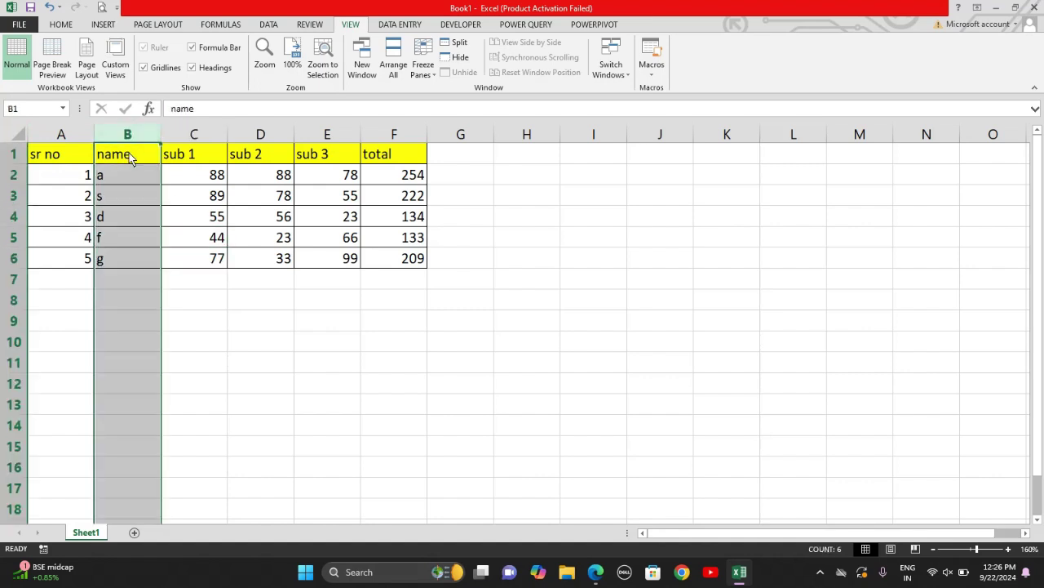
left_click(432, 73)
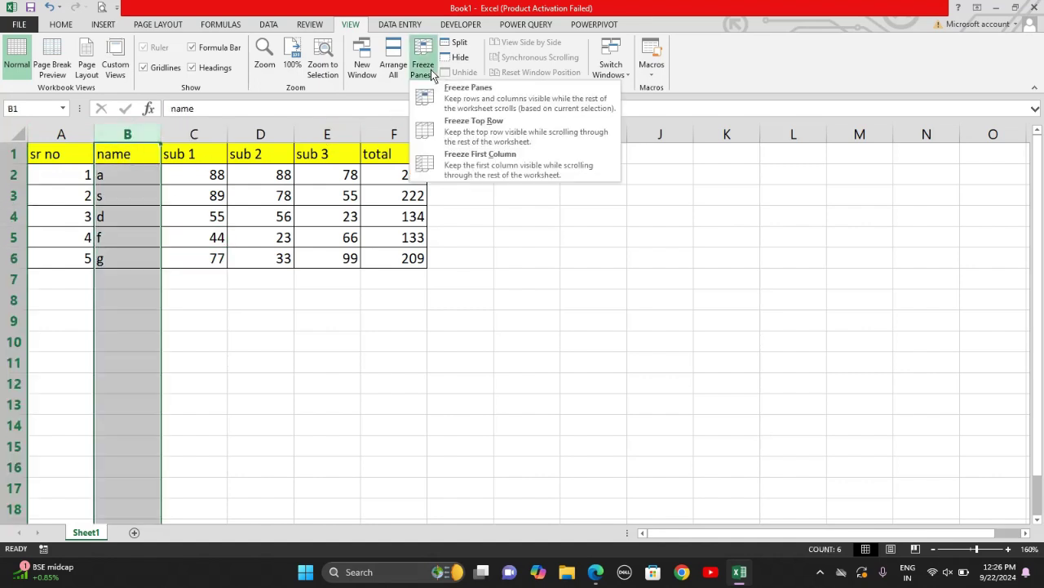
left_click(493, 103)
Step: Scroll sideways to check that the sr no column stays in view
left_click(577, 390)
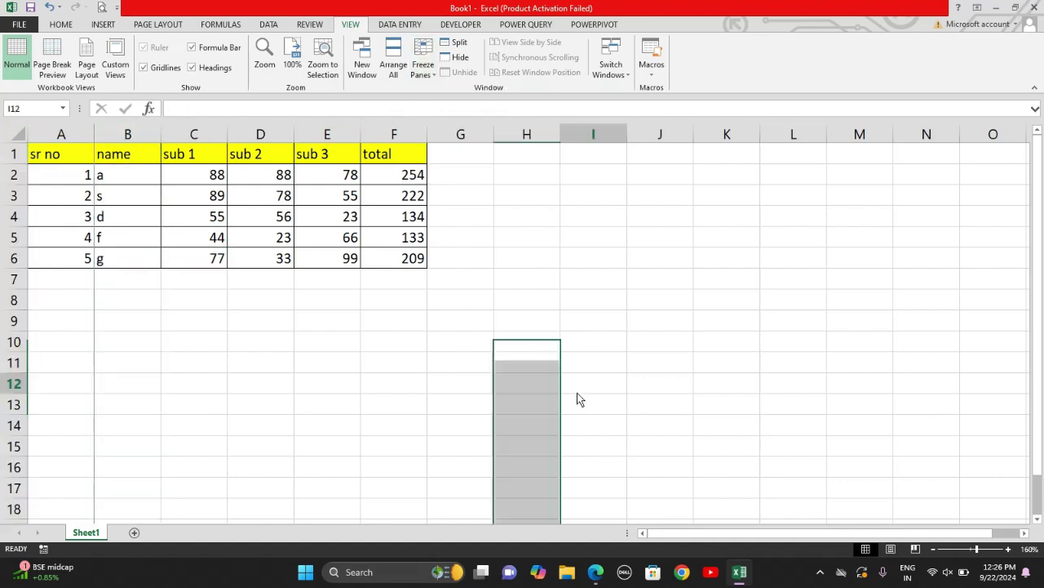
left_click(1024, 533)
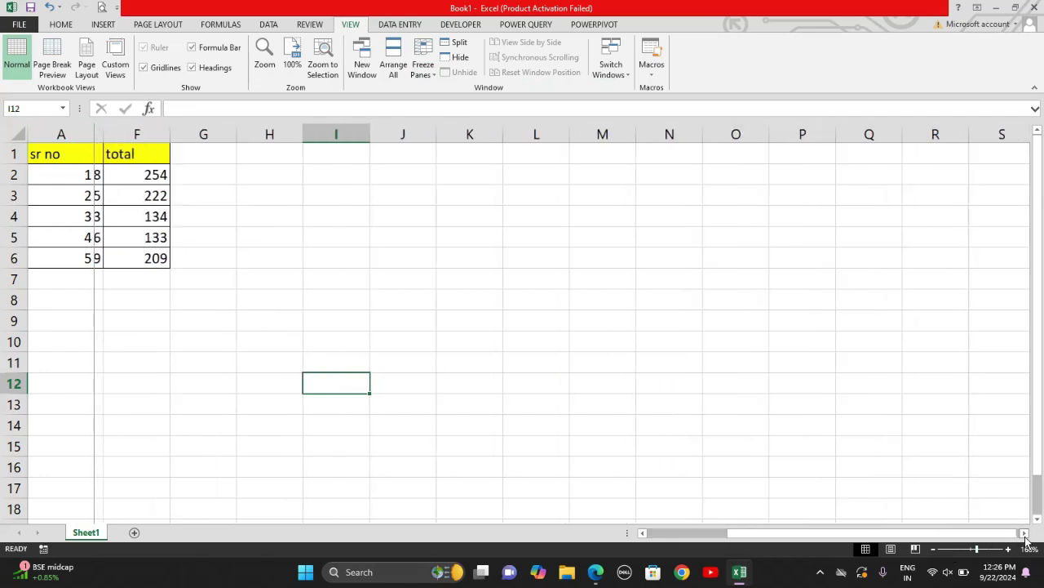
left_click_drag(752, 533, 653, 533)
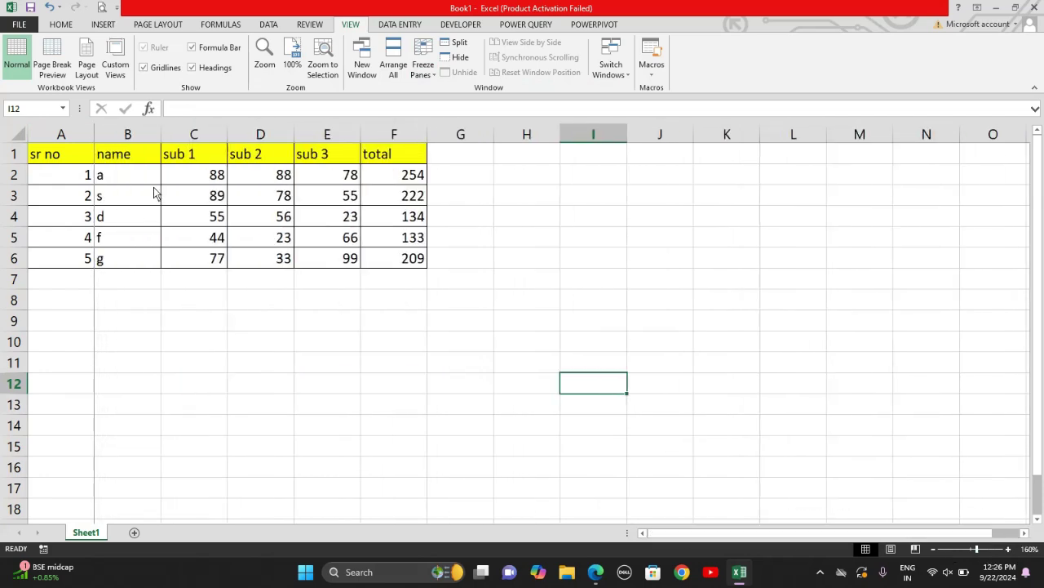
left_click(133, 134)
left_click(423, 65)
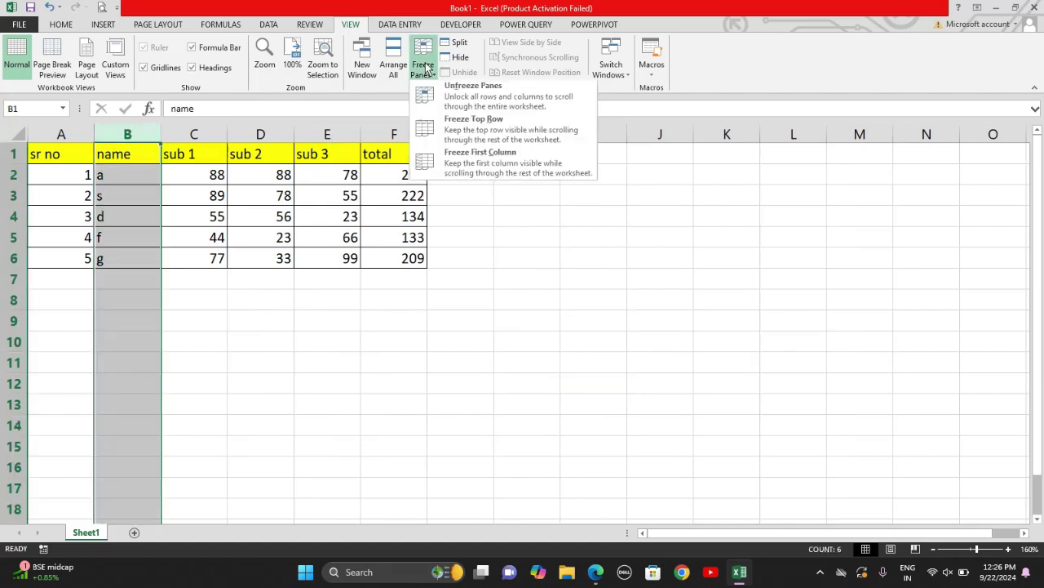
Step: Unfreeze column A, then freeze at column C so columns A and B stay fixed
left_click(480, 95)
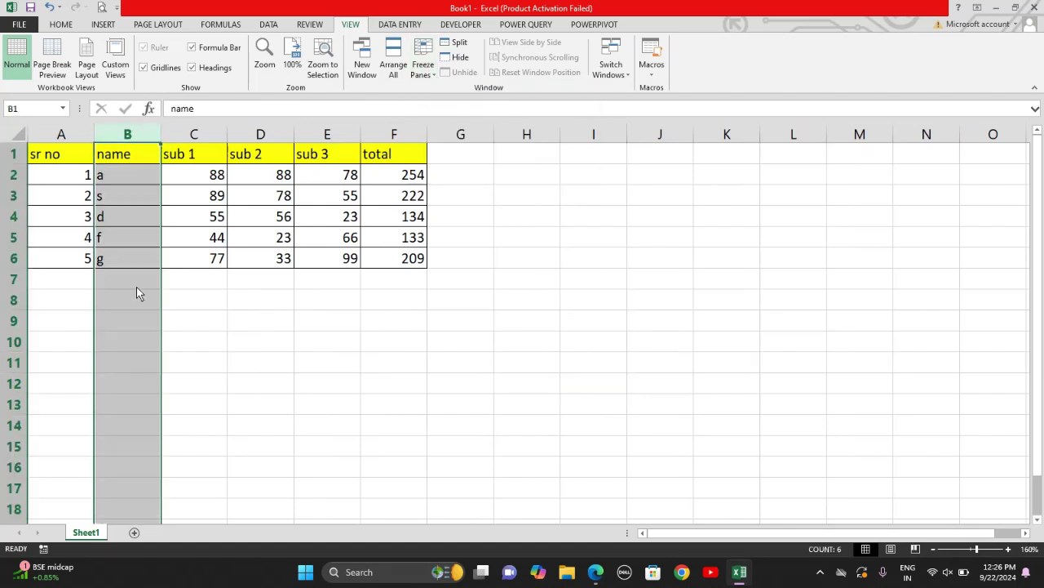
left_click_drag(65, 175, 66, 258)
left_click(140, 174)
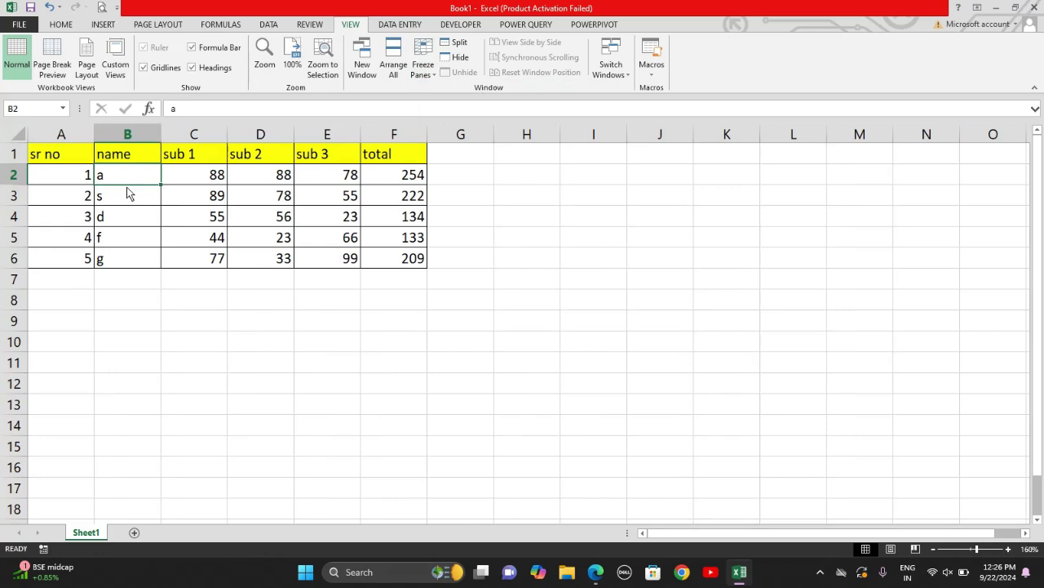
left_click(214, 137)
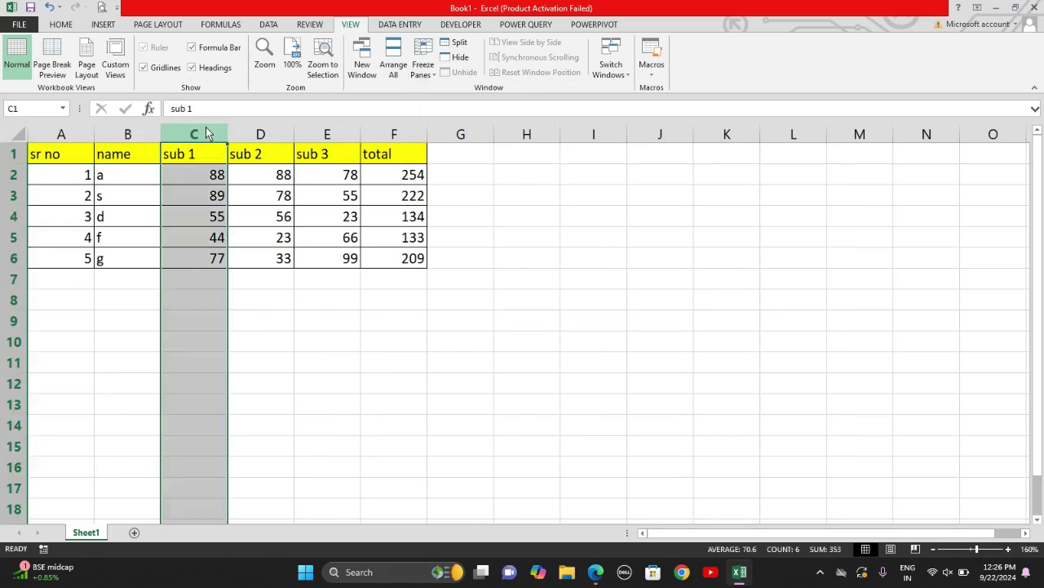
left_click(422, 65)
left_click(474, 90)
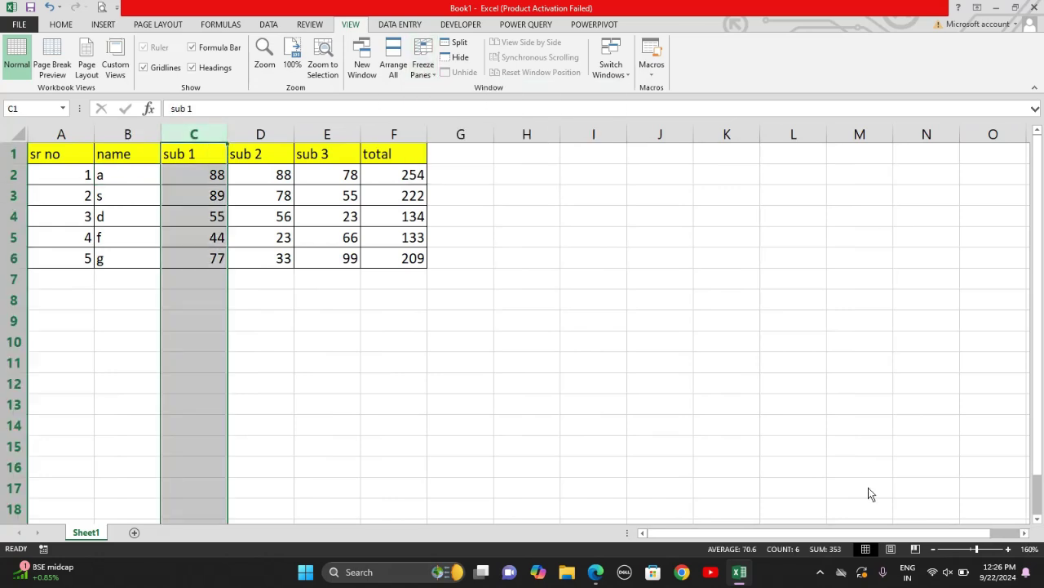
Step: Scroll sideways to test the frozen columns, then unfreeze all panes
left_click(1025, 532)
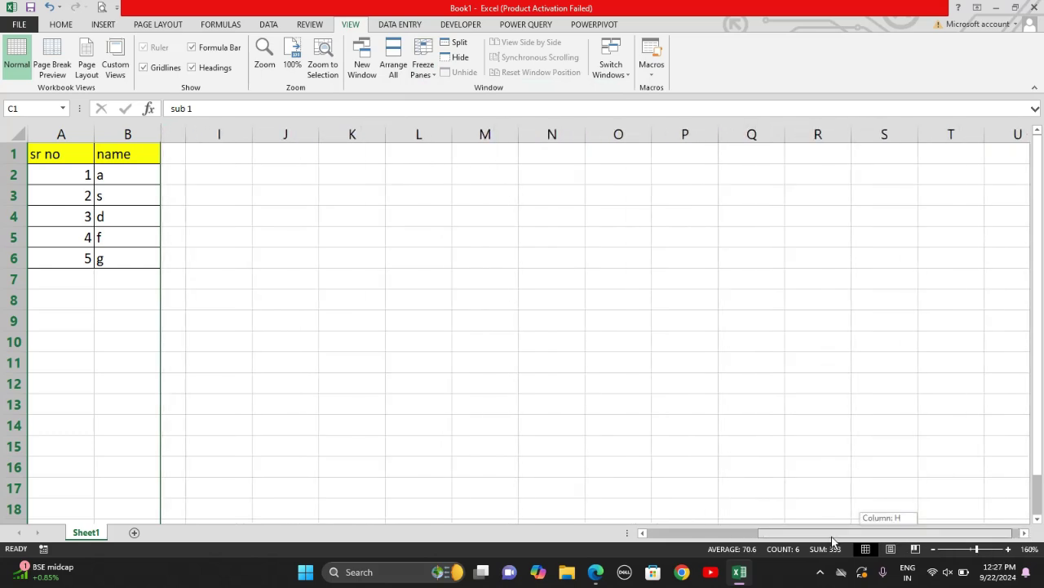
left_click_drag(902, 535, 886, 532)
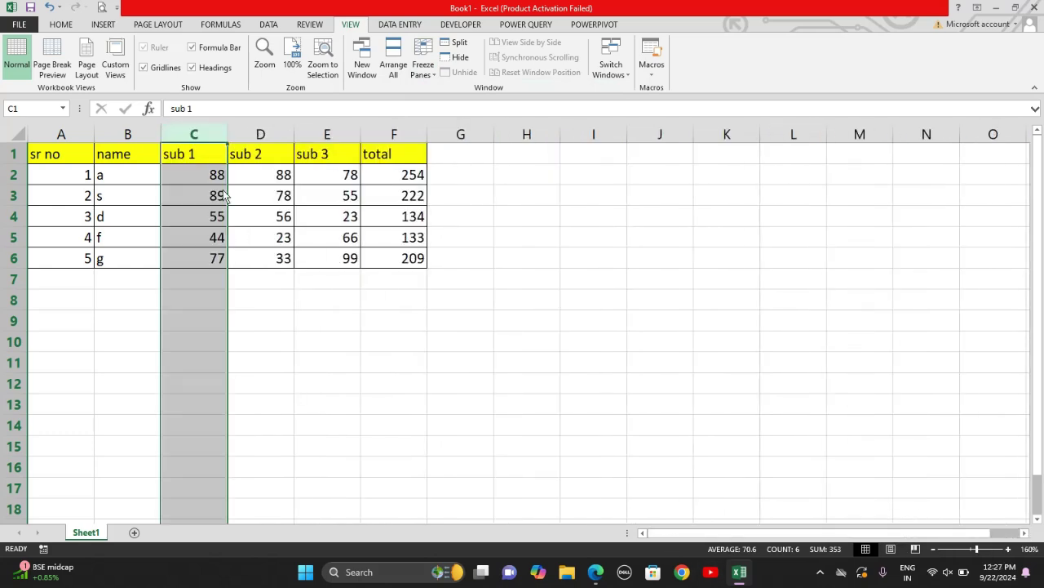
left_click(423, 74)
left_click(487, 108)
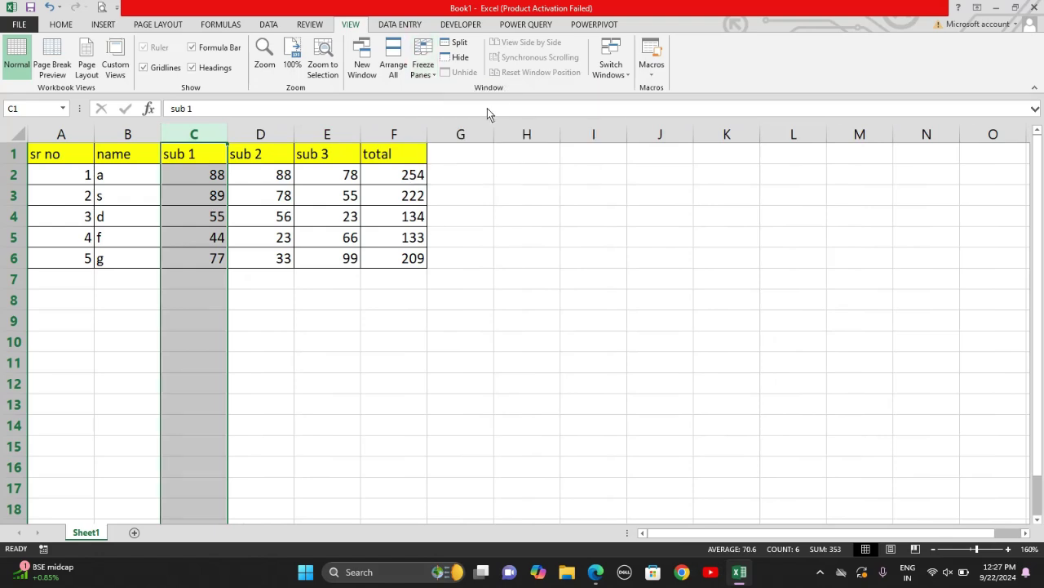
left_click(378, 341)
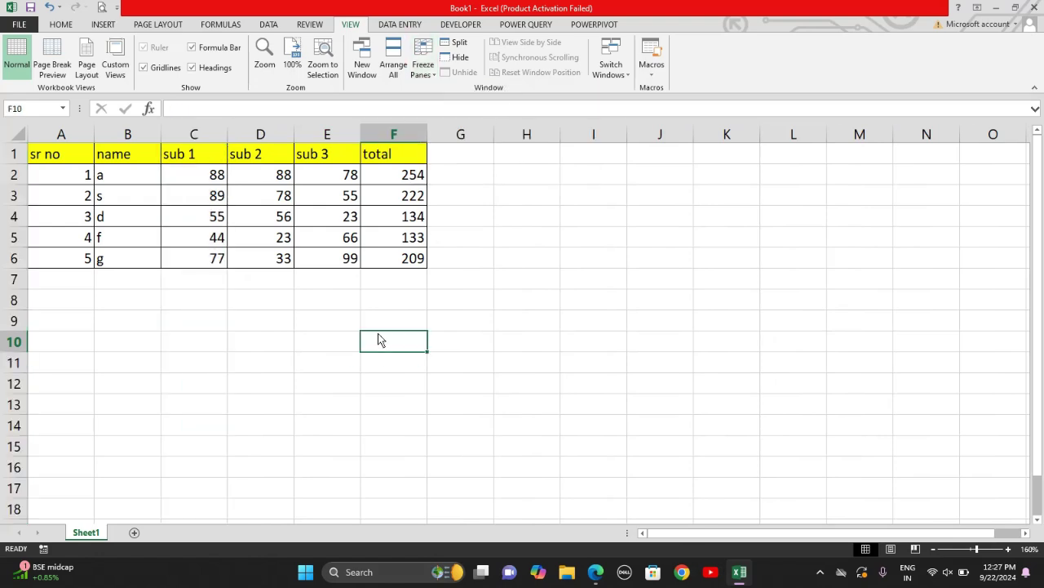